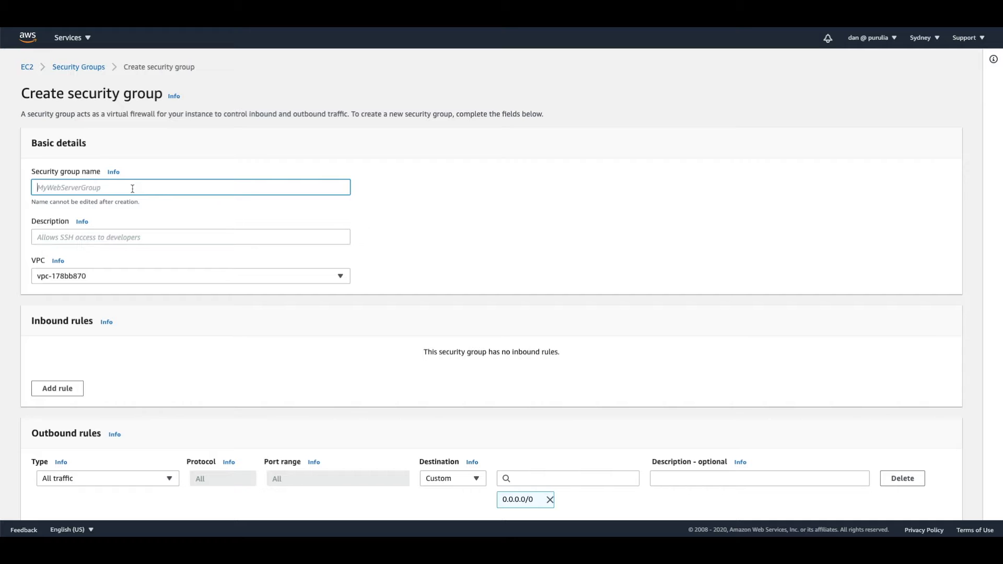
- Name the security group demosecuritygroup and describe it as "Allow RDS access publicily"
{"action": "type", "text": "demosecuritygroup"}
{"action": "left_click", "coordinate": [120, 236]}
{"action": "type", "text": "A"}
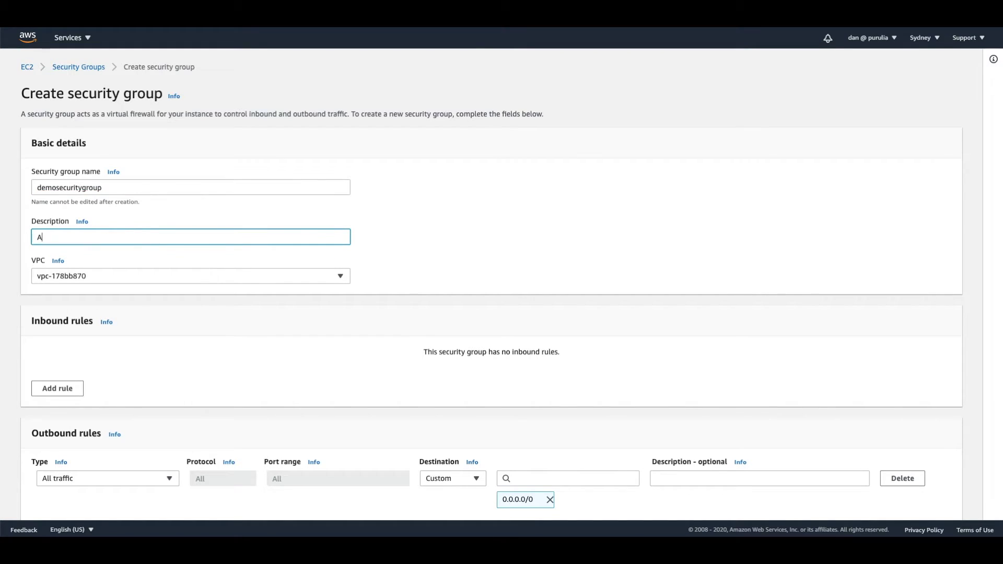
{"action": "type", "text": "llow RDS access publicily"}
{"action": "left_click", "coordinate": [434, 263]}
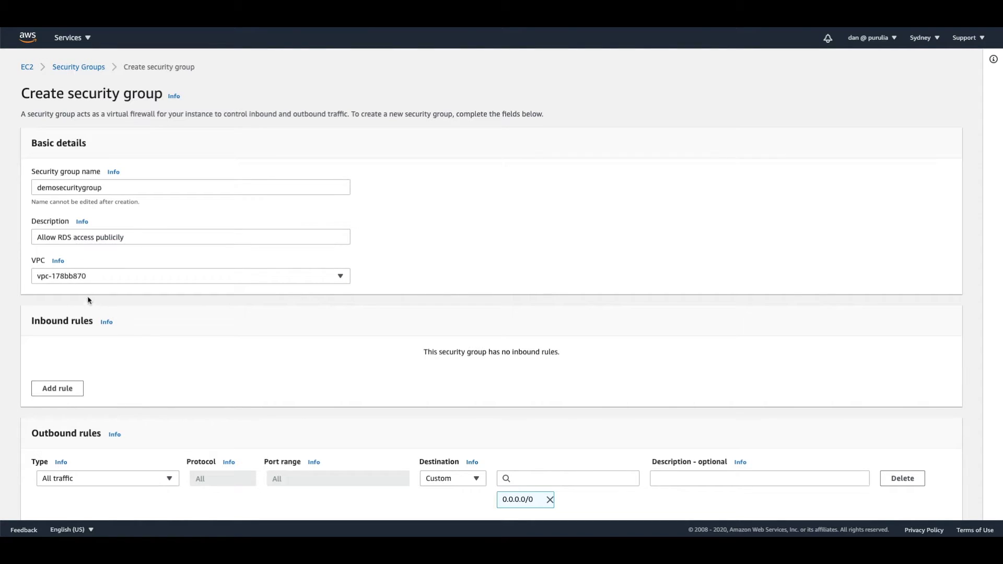
- Add an inbound rule of type PostgreSQL to the security group
{"action": "scroll", "coordinate": [85, 295], "scroll_direction": "down", "scroll_amount": 2}
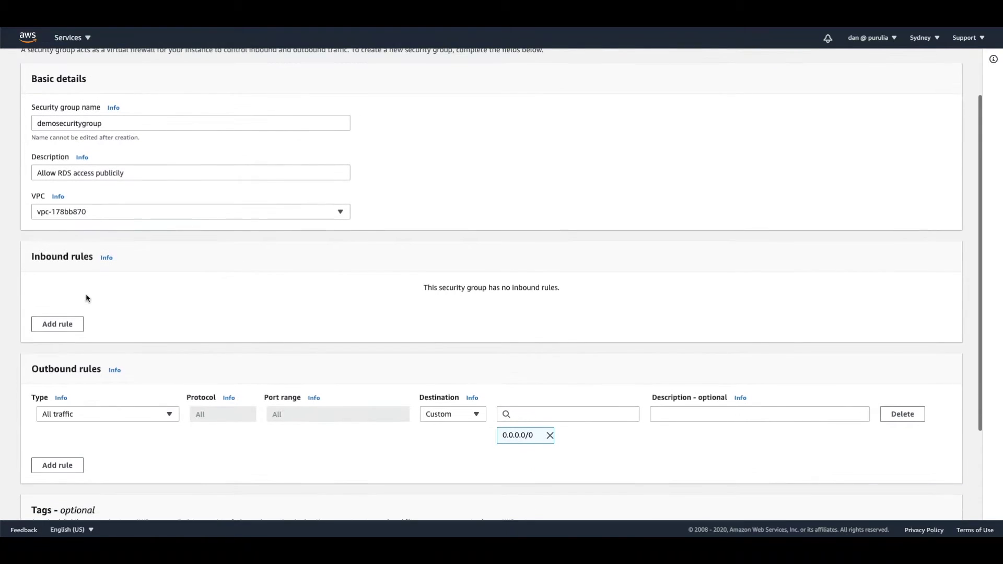
{"action": "left_click", "coordinate": [62, 324]}
{"action": "left_click", "coordinate": [135, 294]}
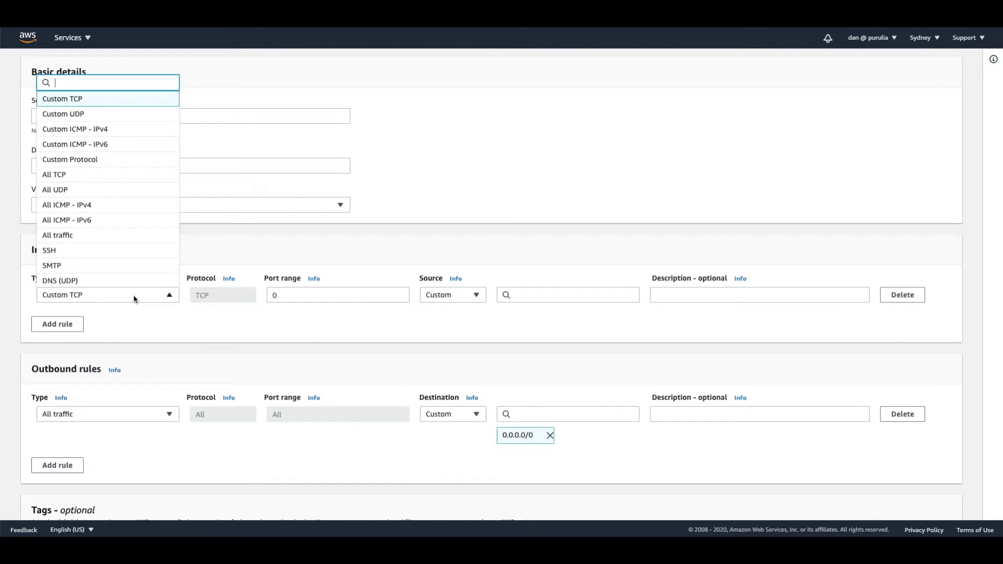
{"action": "scroll", "coordinate": [96, 256], "scroll_direction": "down", "scroll_amount": 3}
{"action": "scroll", "coordinate": [96, 254], "scroll_direction": "down", "scroll_amount": 5}
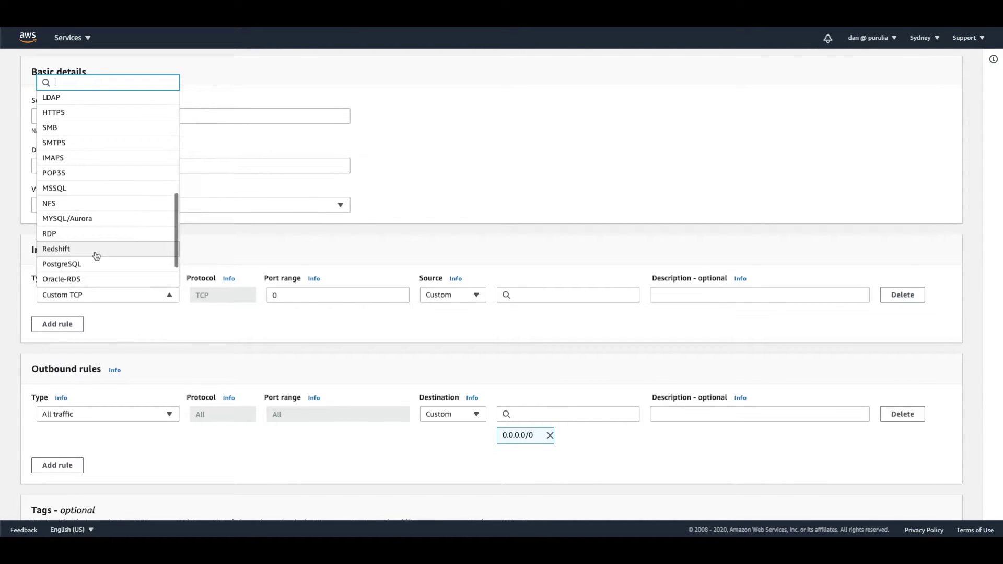
{"action": "left_click", "coordinate": [74, 221]}
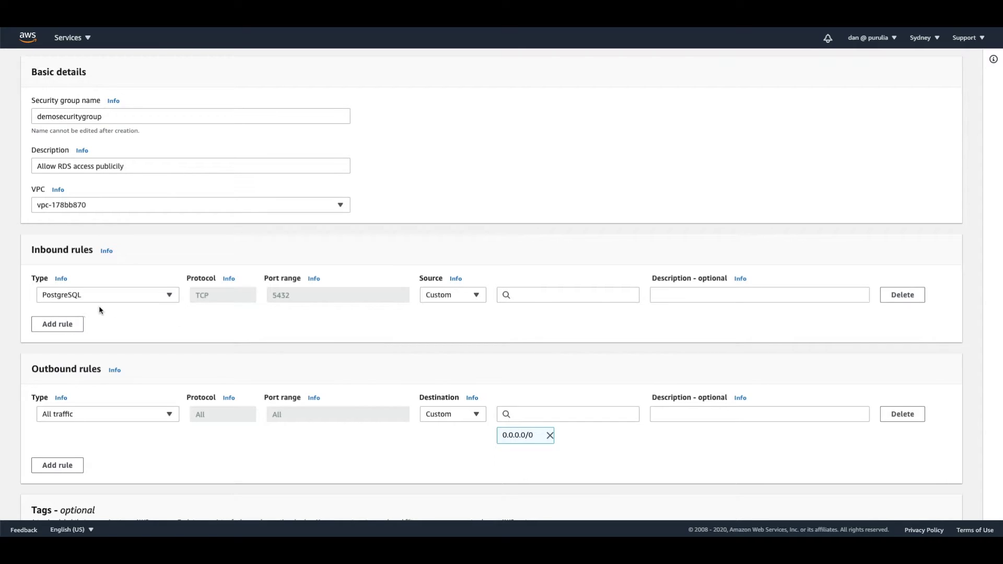
- Set the PostgreSQL inbound rule's source to Anywhere and create the security group
{"action": "left_click", "coordinate": [468, 296]}
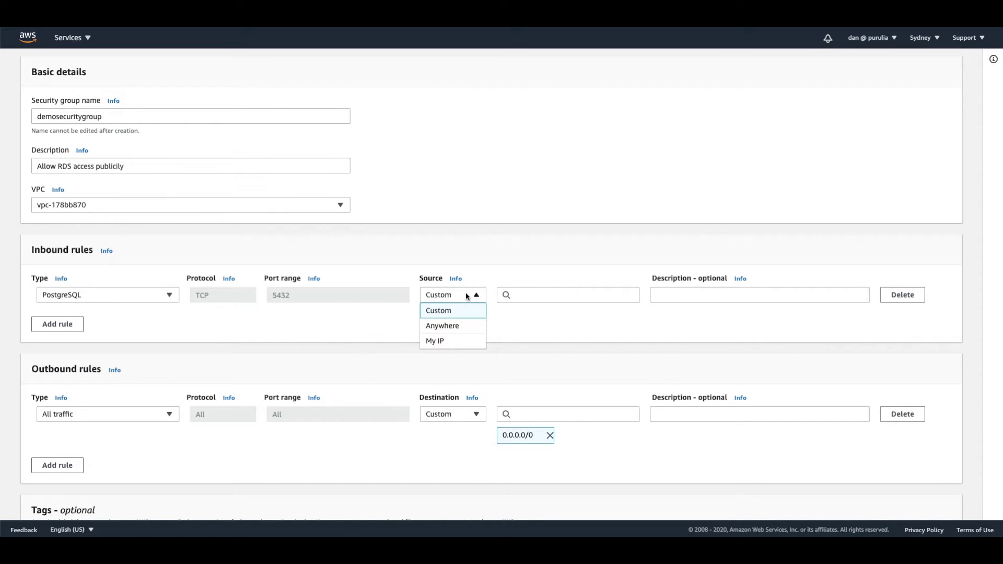
{"action": "left_click", "coordinate": [445, 327]}
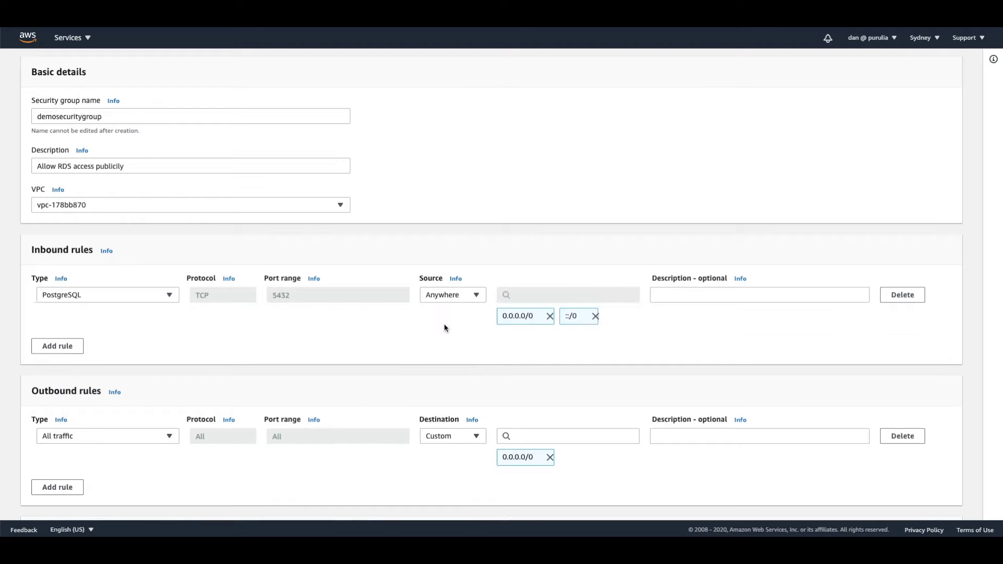
{"action": "left_click", "coordinate": [462, 297]}
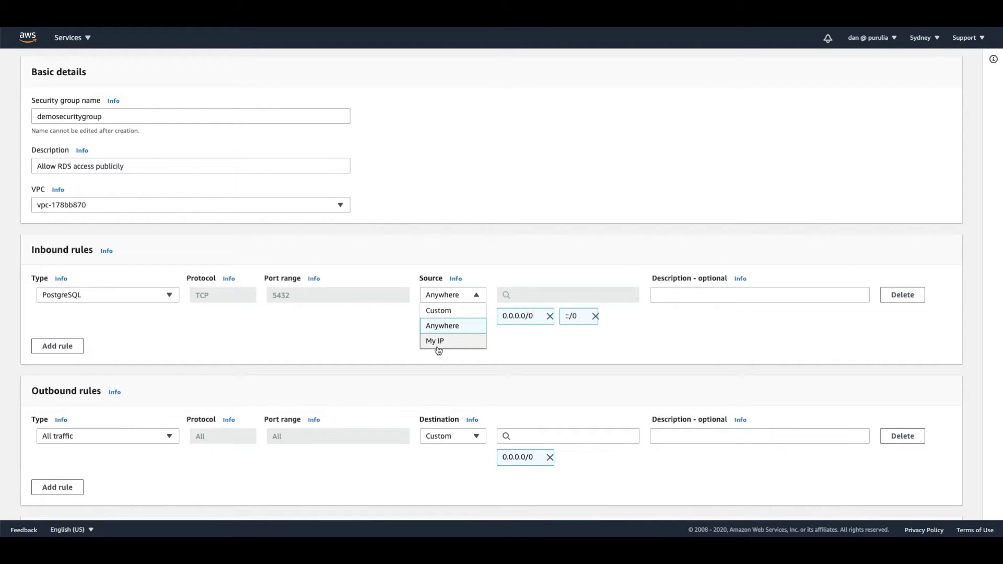
{"action": "left_click", "coordinate": [445, 328]}
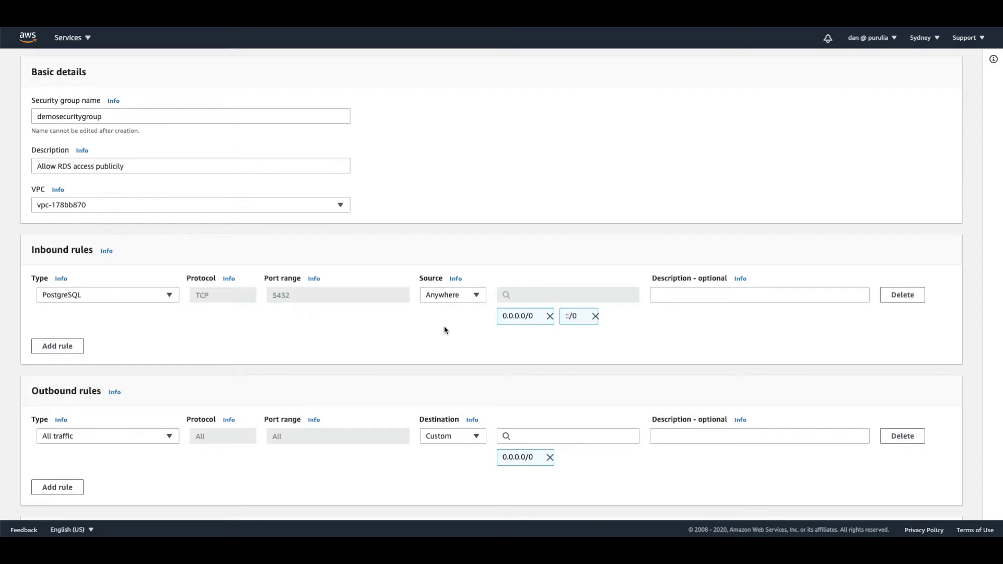
{"action": "scroll", "coordinate": [442, 331], "scroll_direction": "down", "scroll_amount": 1}
{"action": "scroll", "coordinate": [441, 331], "scroll_direction": "down", "scroll_amount": 4}
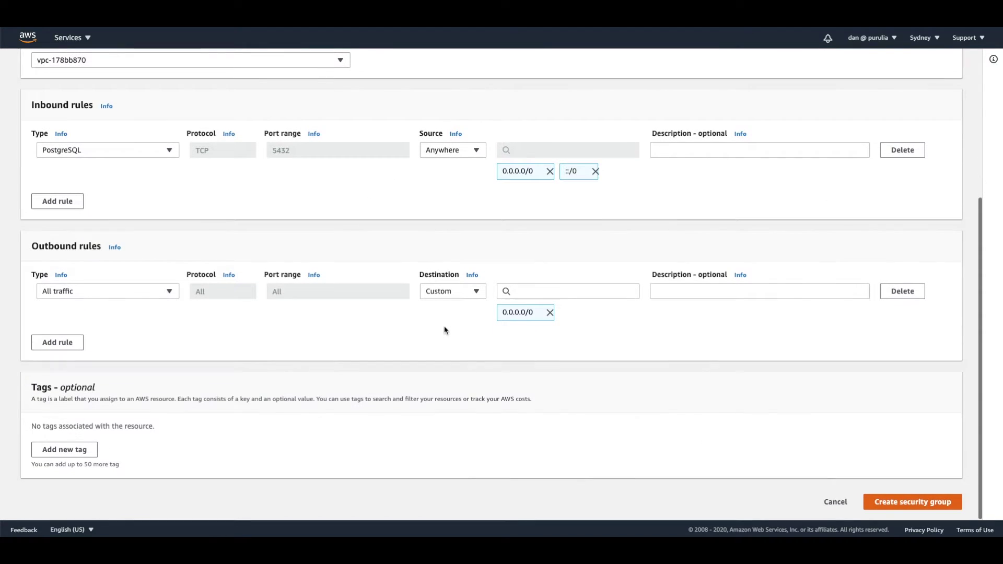
{"action": "left_click", "coordinate": [915, 501]}
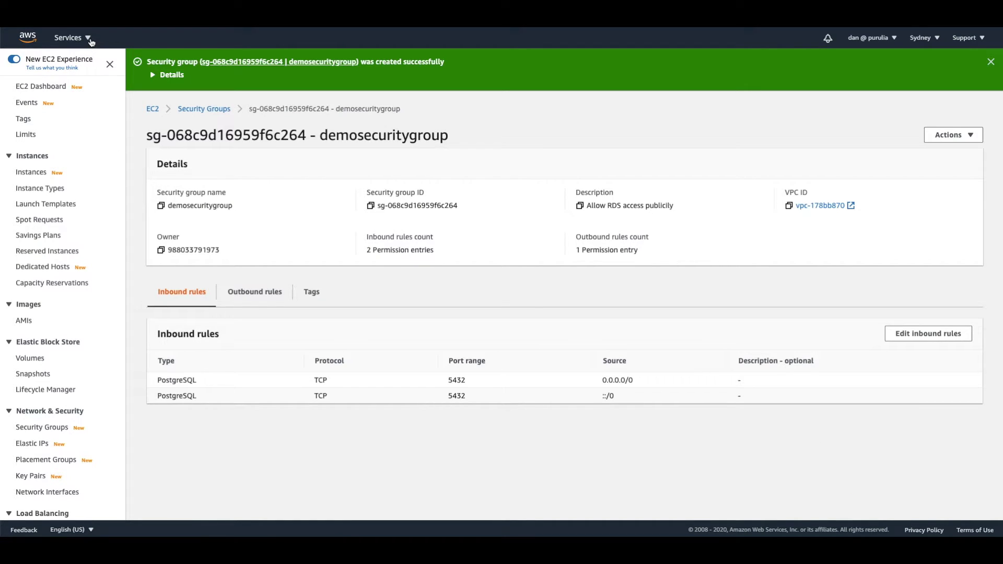
- Go to the RDS service and start creating a new database
{"action": "left_click", "coordinate": [88, 38]}
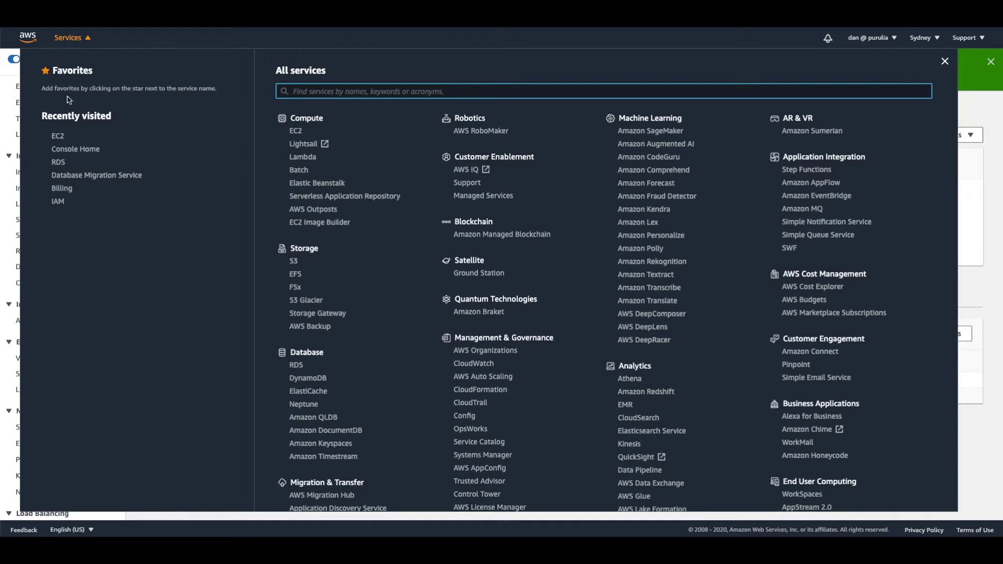
{"action": "left_click", "coordinate": [60, 165]}
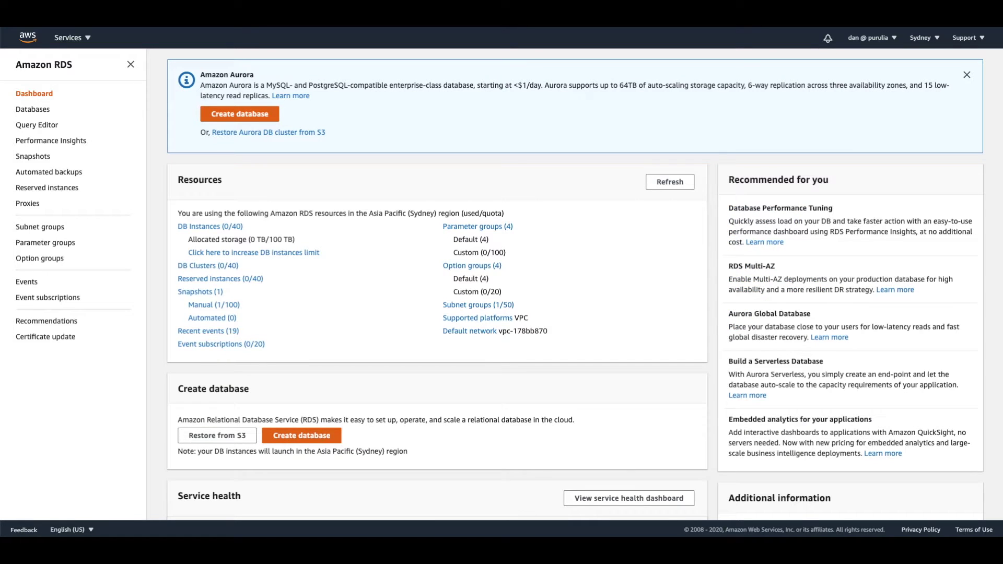
{"action": "left_click", "coordinate": [234, 119]}
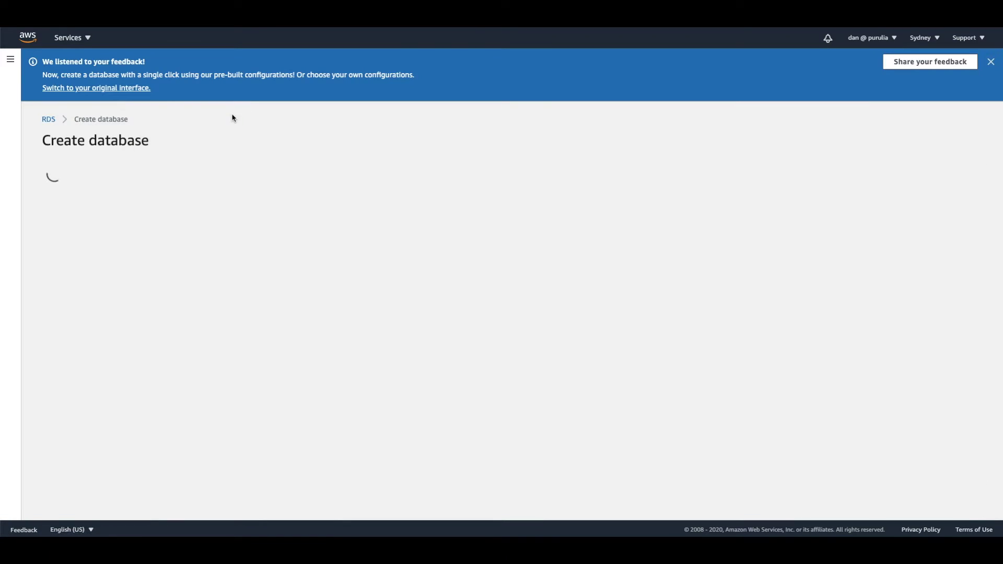
- Choose PostgreSQL as the database engine, with version PostgreSQL 12.3-R1
{"action": "scroll", "coordinate": [402, 308], "scroll_direction": "down", "scroll_amount": 2}
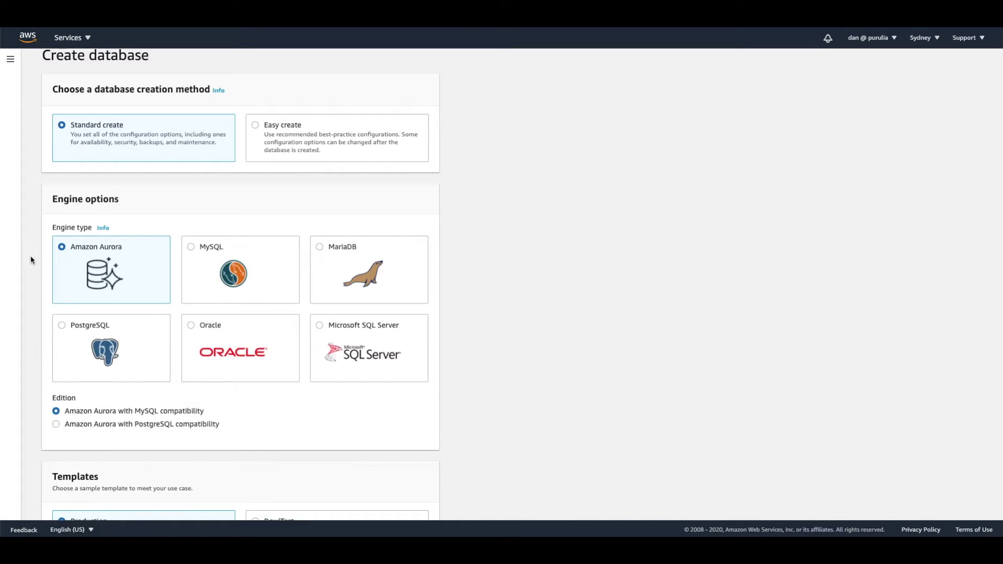
{"action": "left_click", "coordinate": [88, 331]}
{"action": "scroll", "coordinate": [154, 350], "scroll_direction": "down", "scroll_amount": 1}
{"action": "scroll", "coordinate": [154, 345], "scroll_direction": "down", "scroll_amount": 3}
{"action": "left_click", "coordinate": [144, 308]}
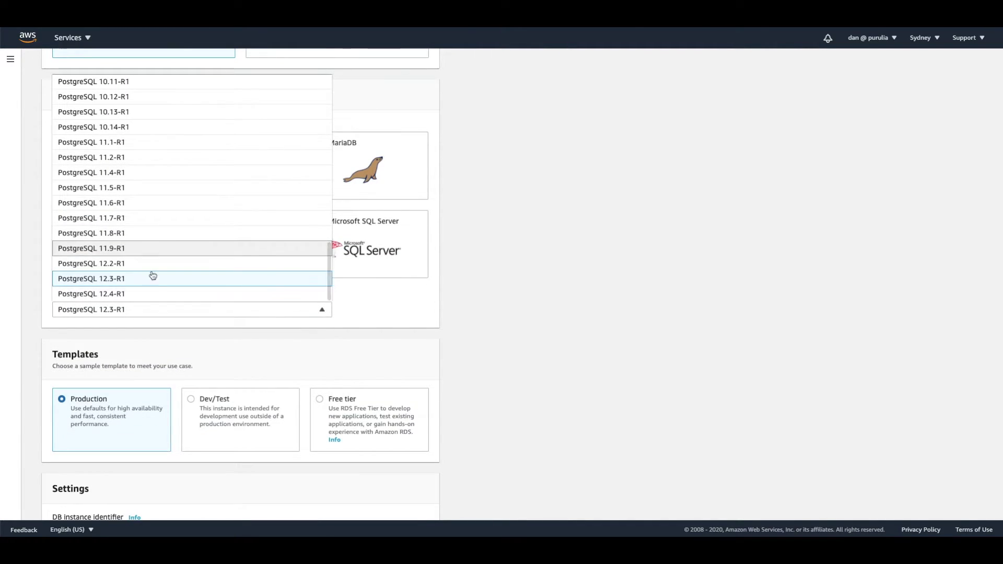
{"action": "scroll", "coordinate": [151, 253], "scroll_direction": "up", "scroll_amount": 3}
{"action": "scroll", "coordinate": [150, 253], "scroll_direction": "down", "scroll_amount": 3}
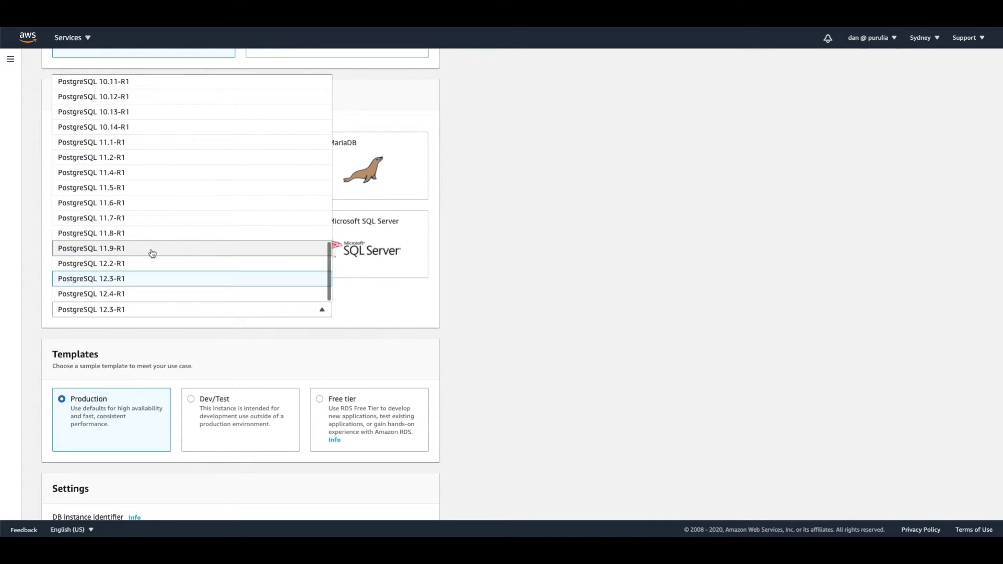
{"action": "left_click", "coordinate": [105, 278]}
- Select the Free tier template for the new database
{"action": "scroll", "coordinate": [533, 376], "scroll_direction": "down", "scroll_amount": 2}
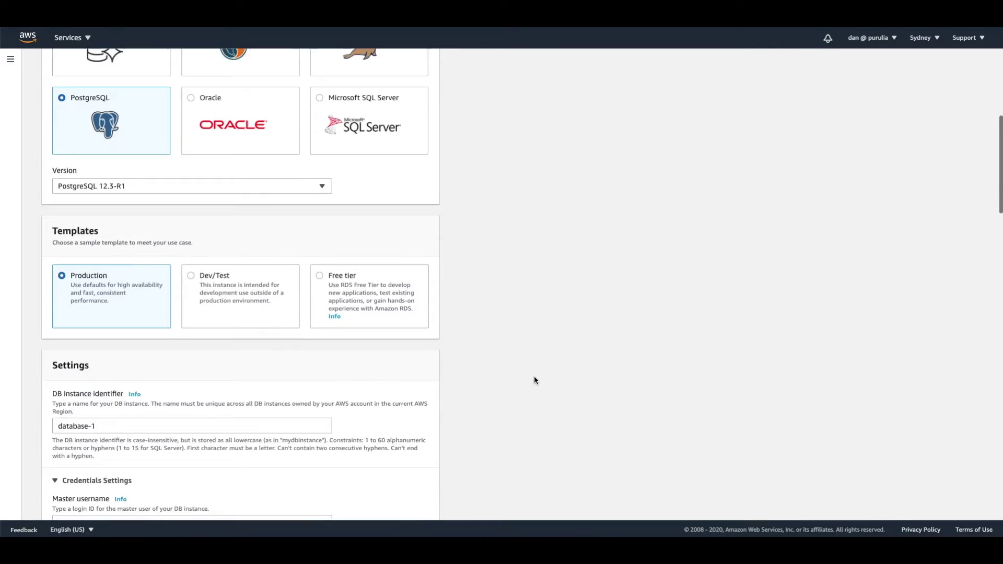
{"action": "scroll", "coordinate": [534, 380], "scroll_direction": "down", "scroll_amount": 1}
{"action": "left_click", "coordinate": [320, 276]}
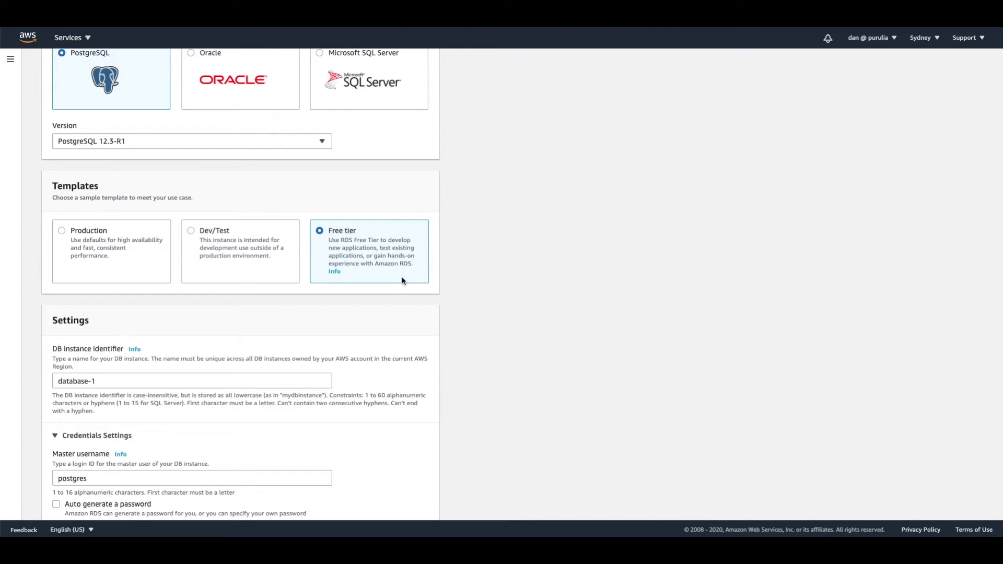
- Set the DB instance identifier to postgres
{"action": "scroll", "coordinate": [544, 290], "scroll_direction": "down", "scroll_amount": 1}
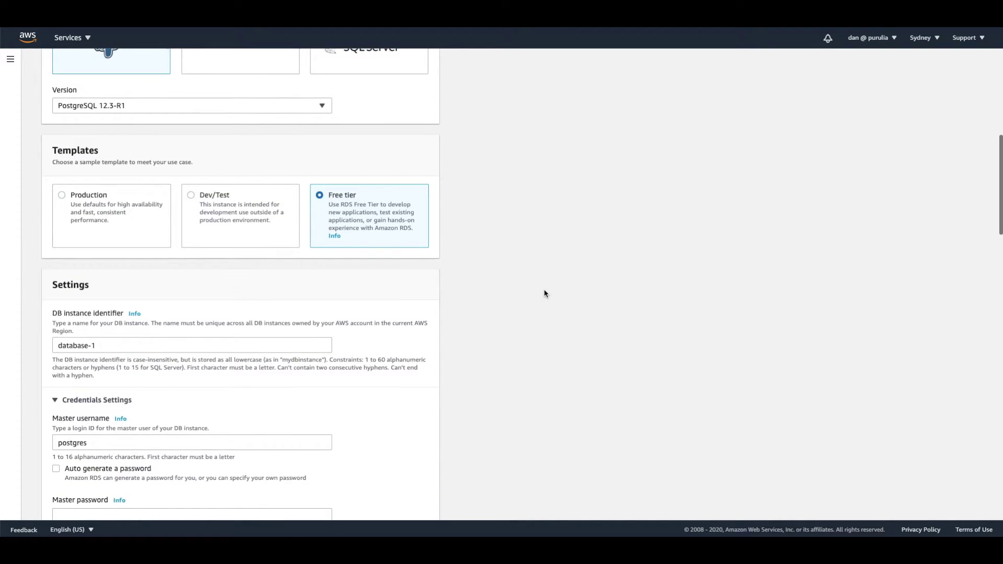
{"action": "scroll", "coordinate": [543, 290], "scroll_direction": "down", "scroll_amount": 1}
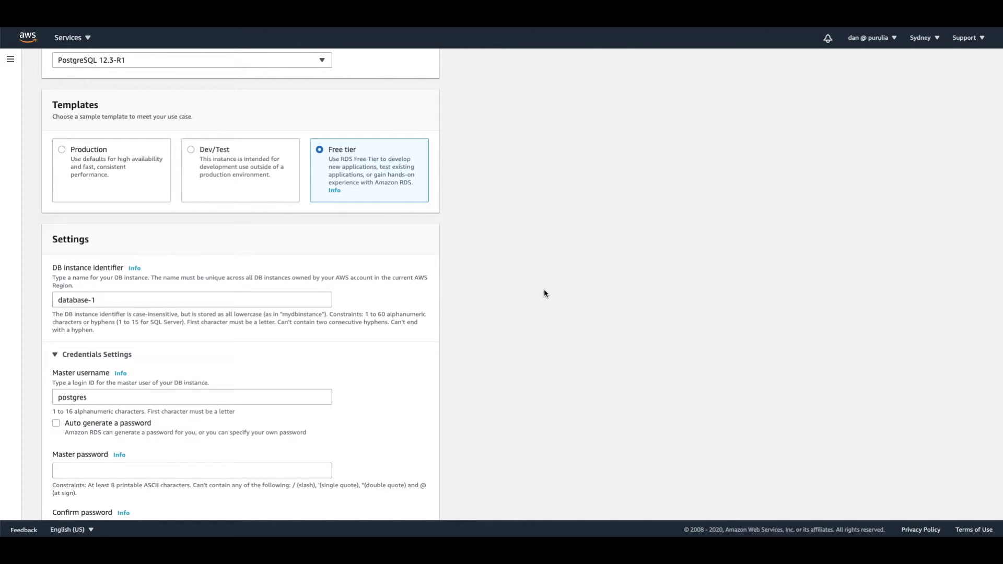
{"action": "scroll", "coordinate": [544, 293], "scroll_direction": "down", "scroll_amount": 1}
{"action": "left_click", "coordinate": [112, 247]}
{"action": "key", "text": "ctrl+a"}
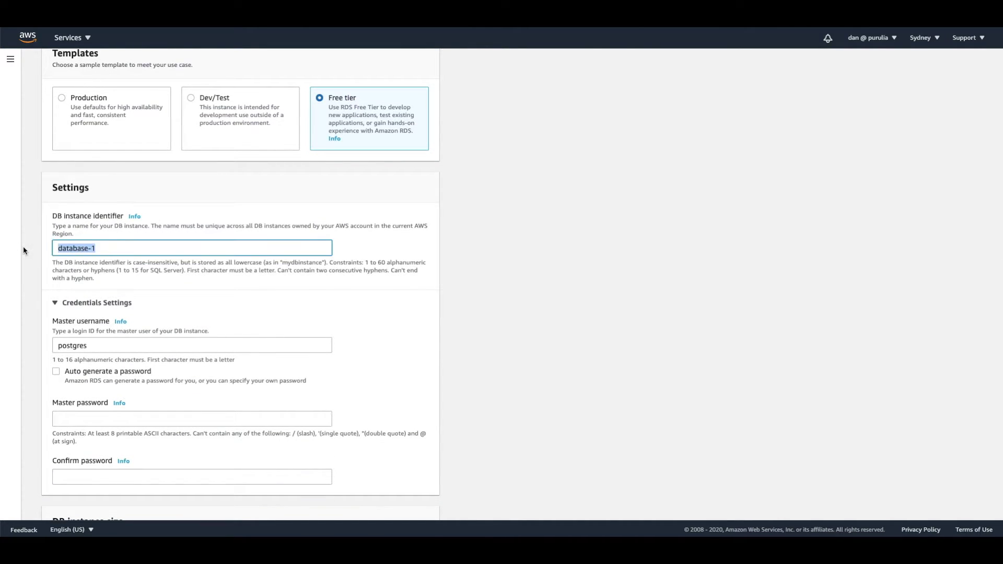
{"action": "type", "text": "postgres"}
- Set the master username to dbadmin and enable automatic password generation
{"action": "scroll", "coordinate": [240, 282], "scroll_direction": "down", "scroll_amount": 2}
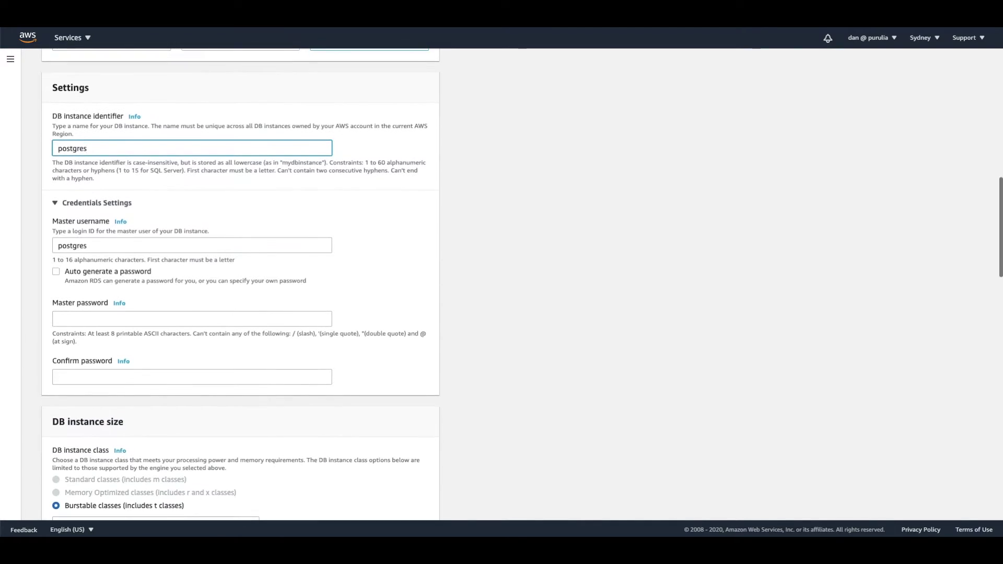
{"action": "left_click_drag", "start_coordinate": [99, 245], "coordinate": [40, 250]}
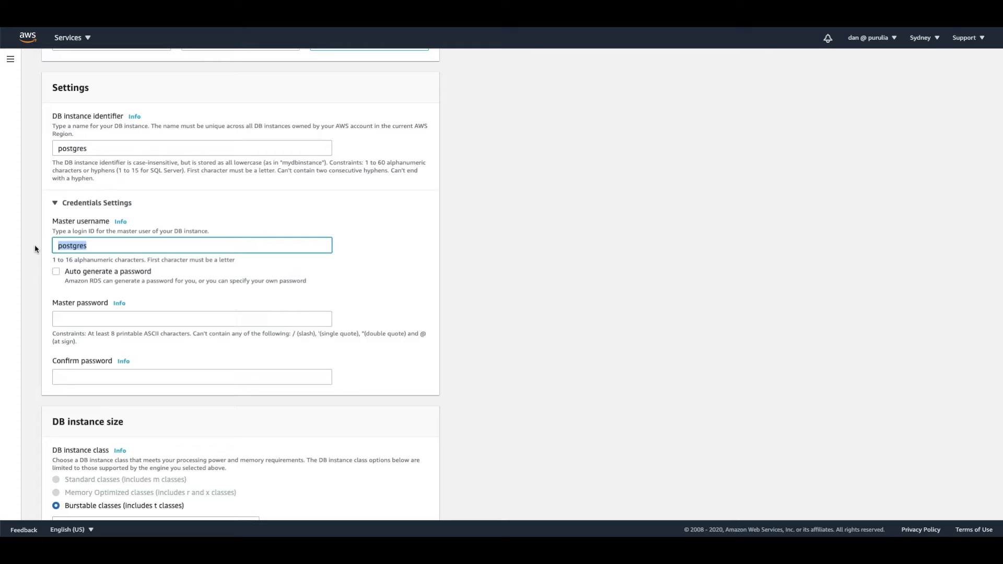
{"action": "type", "text": "dbadmin"}
{"action": "left_click", "coordinate": [56, 272]}
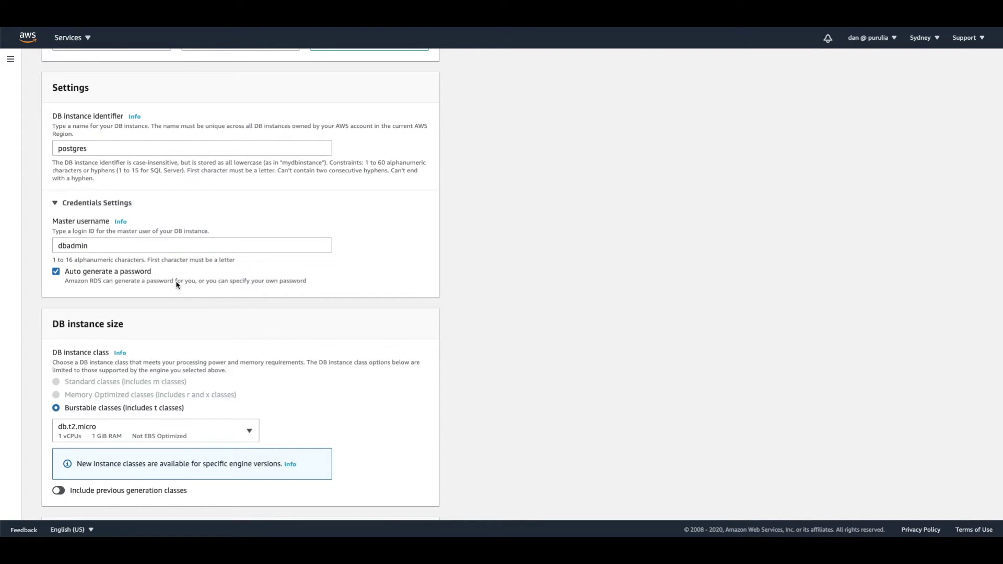
- Examine which DB instance classes the Free tier template offers, comparing the list with the selected template
{"action": "scroll", "coordinate": [176, 284], "scroll_direction": "down", "scroll_amount": 3}
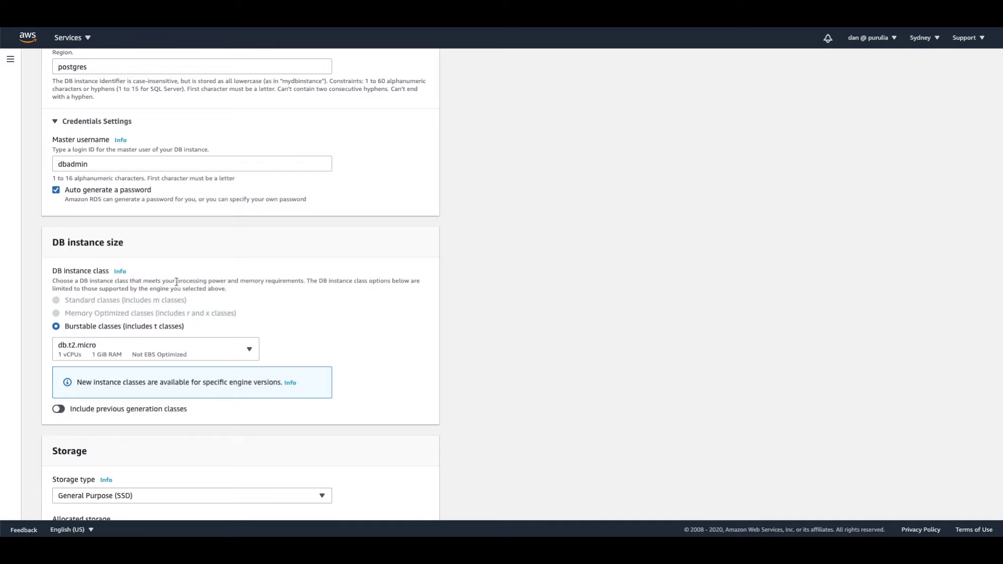
{"action": "scroll", "coordinate": [177, 282], "scroll_direction": "down", "scroll_amount": 1}
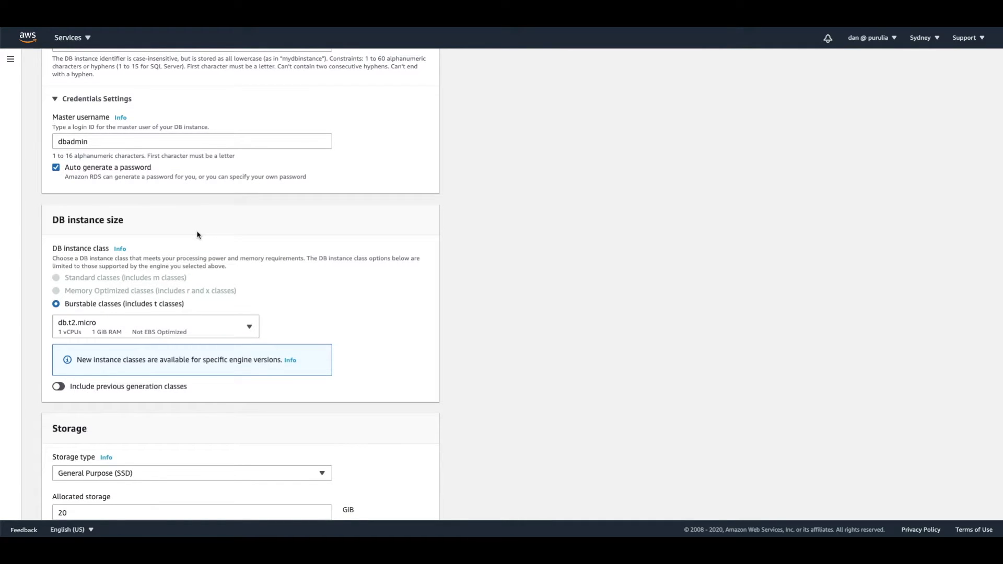
{"action": "scroll", "coordinate": [197, 234], "scroll_direction": "down", "scroll_amount": 1}
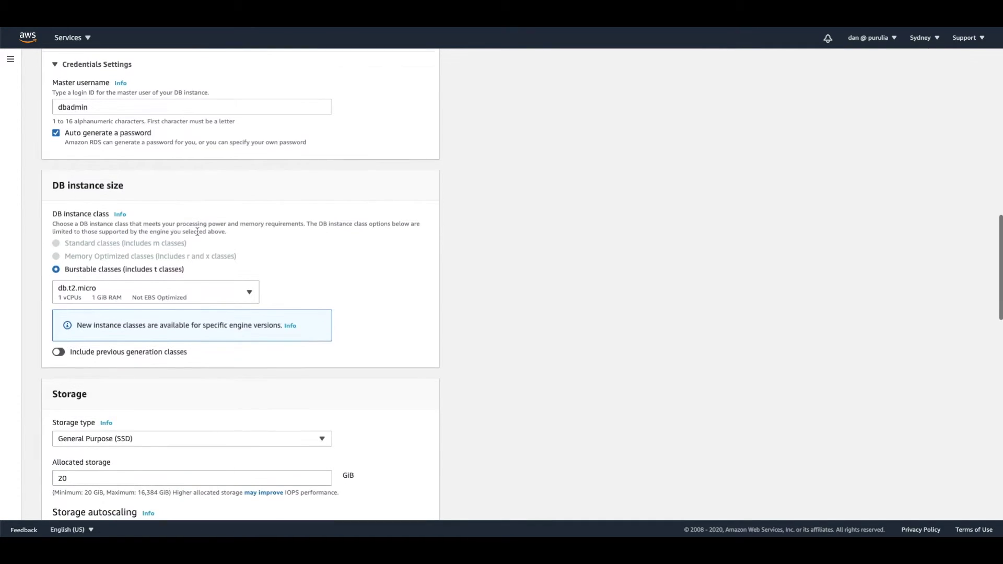
{"action": "left_click", "coordinate": [86, 291]}
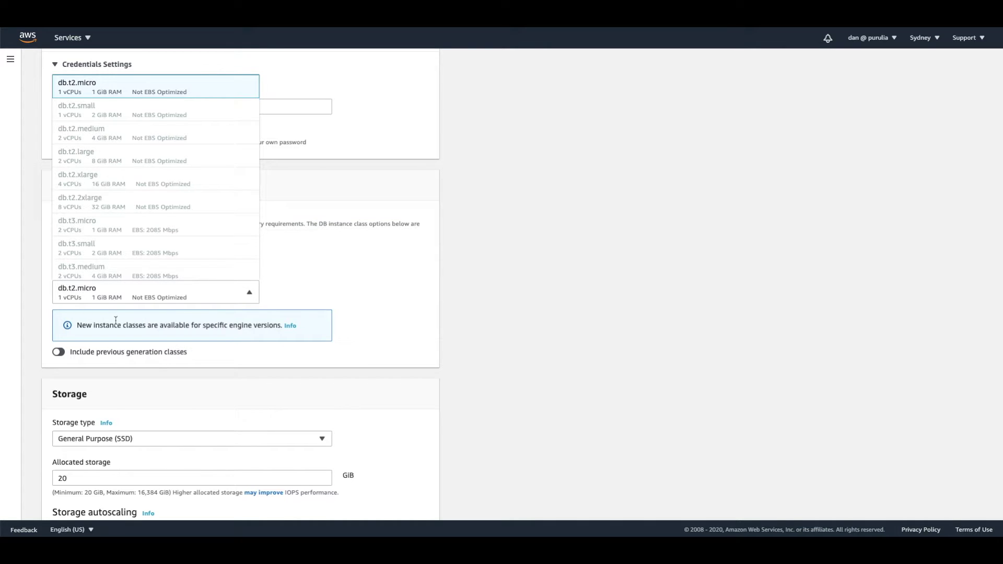
{"action": "left_click", "coordinate": [315, 283]}
{"action": "scroll", "coordinate": [317, 285], "scroll_direction": "up", "scroll_amount": 4}
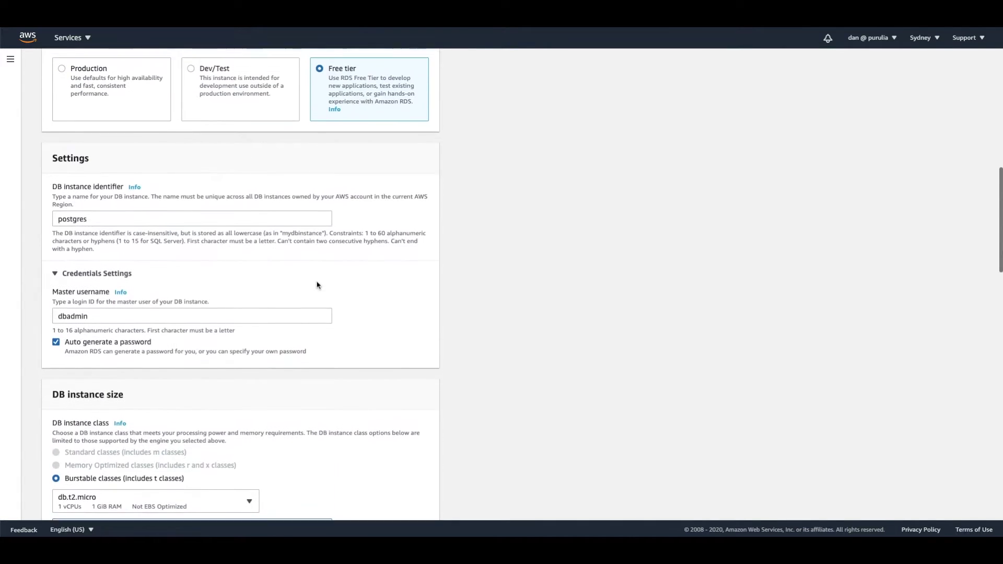
{"action": "scroll", "coordinate": [315, 284], "scroll_direction": "down", "scroll_amount": 5}
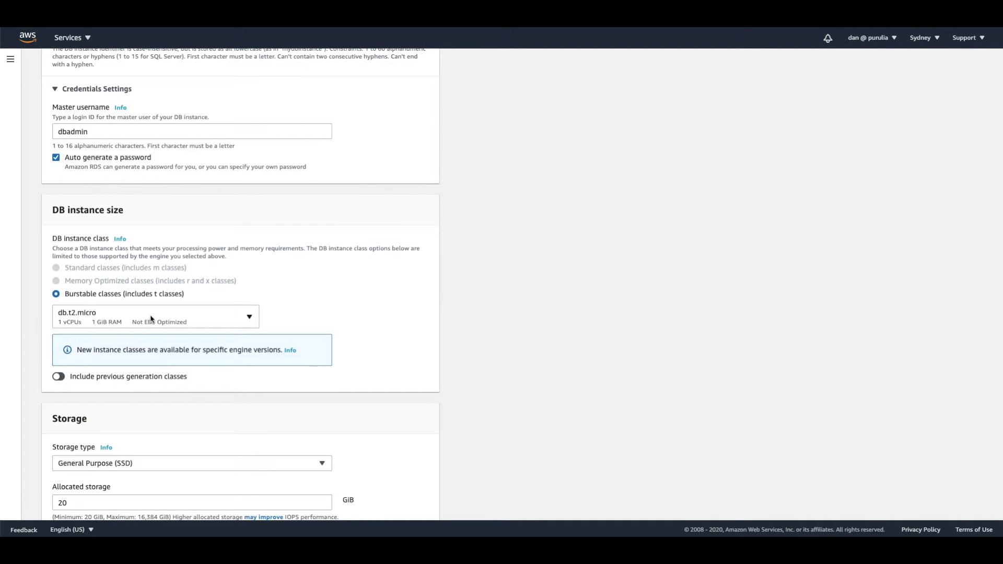
{"action": "scroll", "coordinate": [154, 320], "scroll_direction": "up", "scroll_amount": 4}
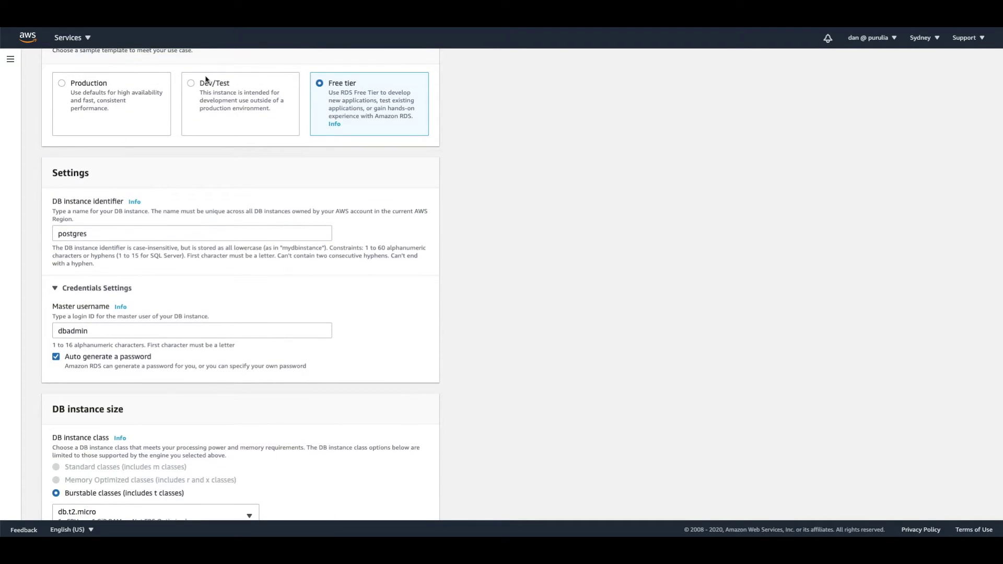
{"action": "scroll", "coordinate": [71, 109], "scroll_direction": "down", "scroll_amount": 5}
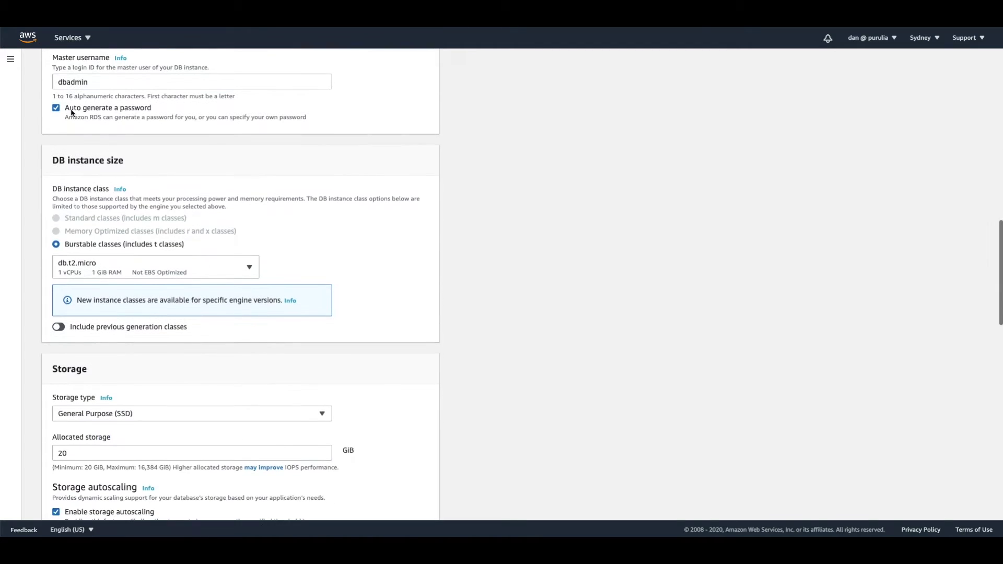
{"action": "left_click", "coordinate": [105, 264]}
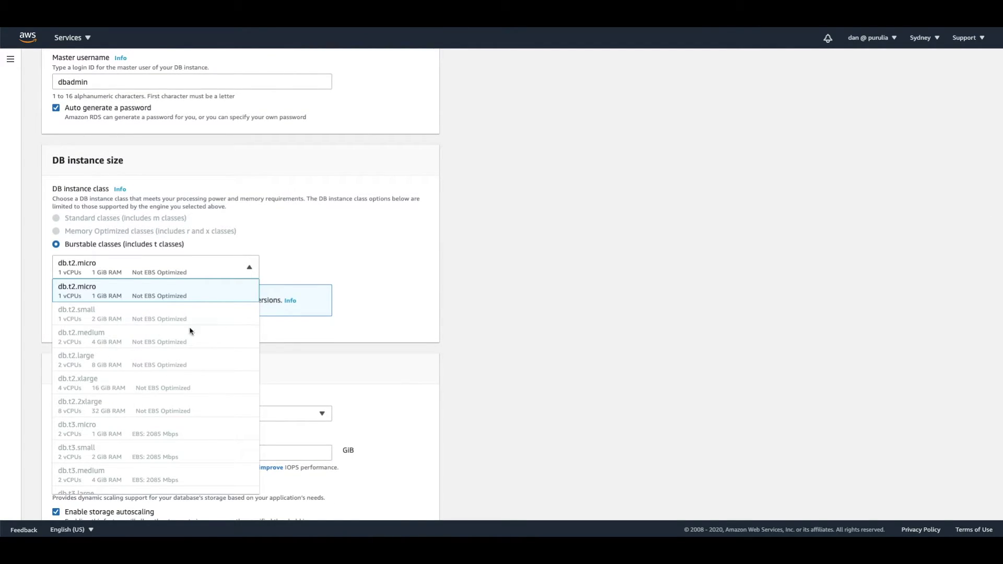
{"action": "left_click", "coordinate": [304, 345]}
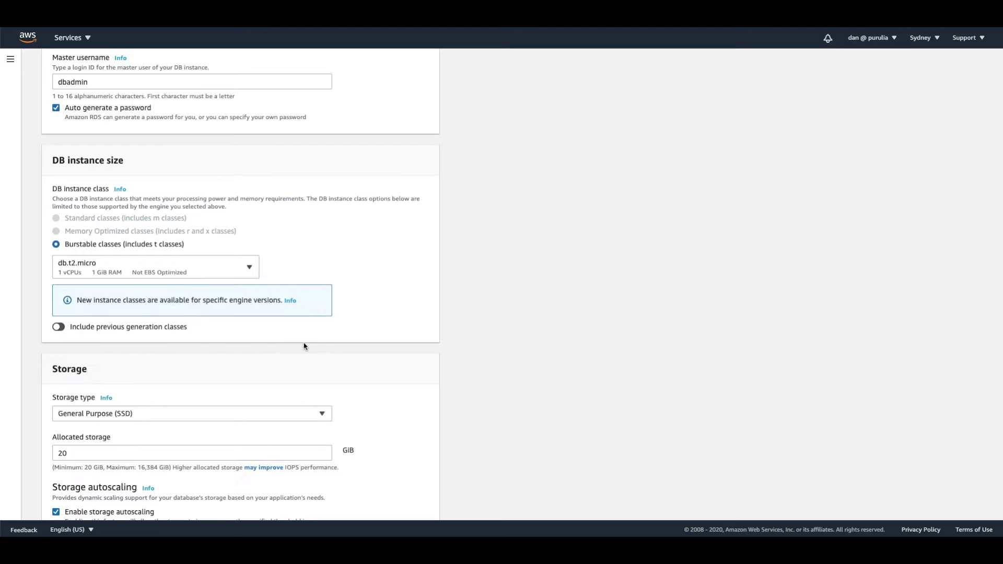
- Review the storage type options, keep General Purpose (SSD), and disable storage autoscaling
{"action": "scroll", "coordinate": [304, 345], "scroll_direction": "down", "scroll_amount": 3}
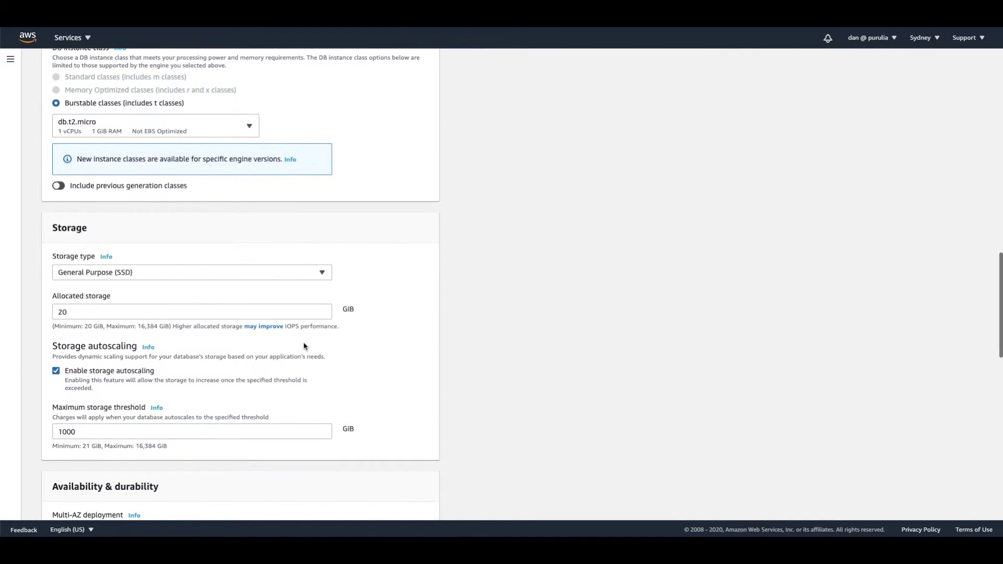
{"action": "scroll", "coordinate": [304, 346], "scroll_direction": "down", "scroll_amount": 1}
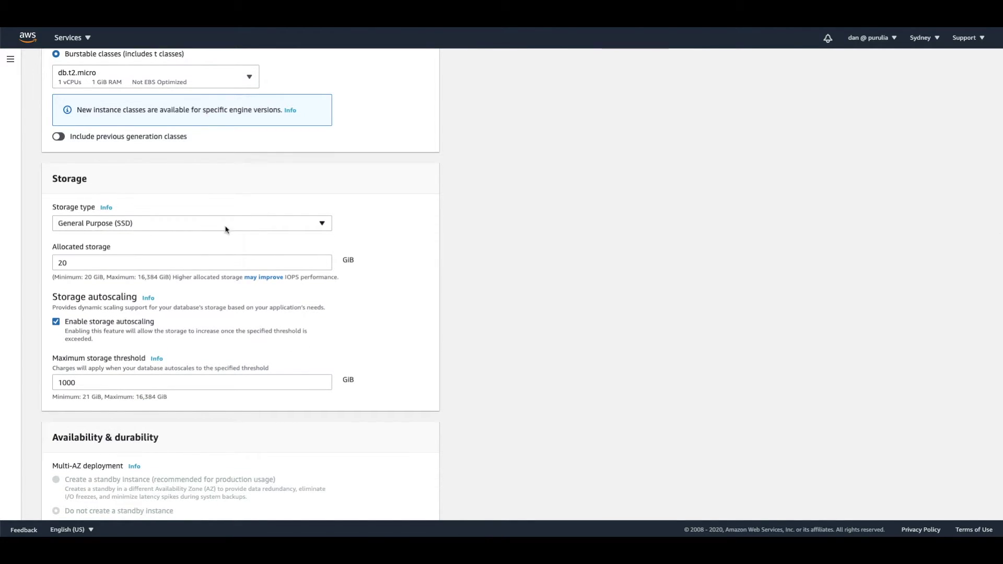
{"action": "left_click", "coordinate": [163, 225]}
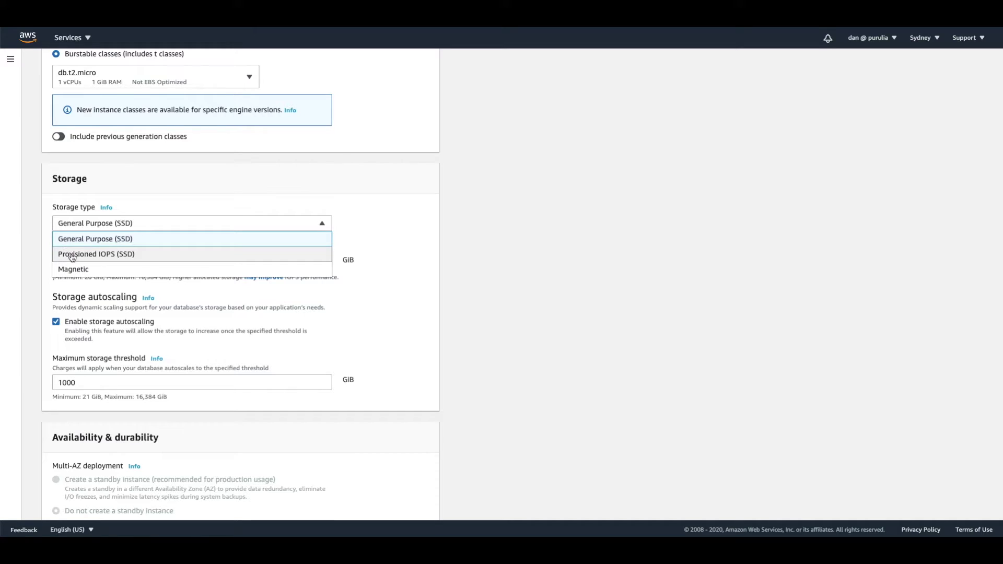
{"action": "left_click", "coordinate": [30, 250]}
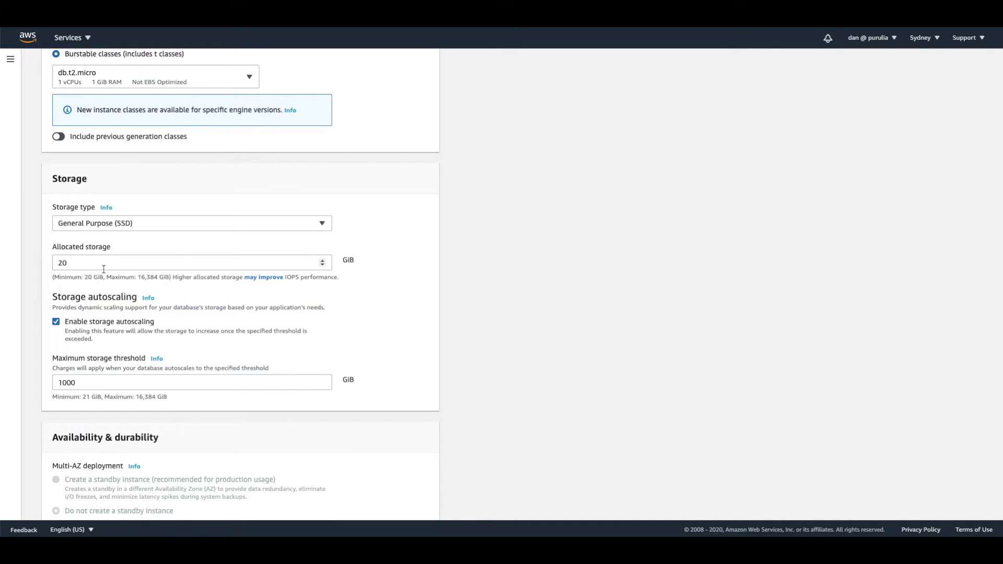
{"action": "scroll", "coordinate": [103, 267], "scroll_direction": "down", "scroll_amount": 1}
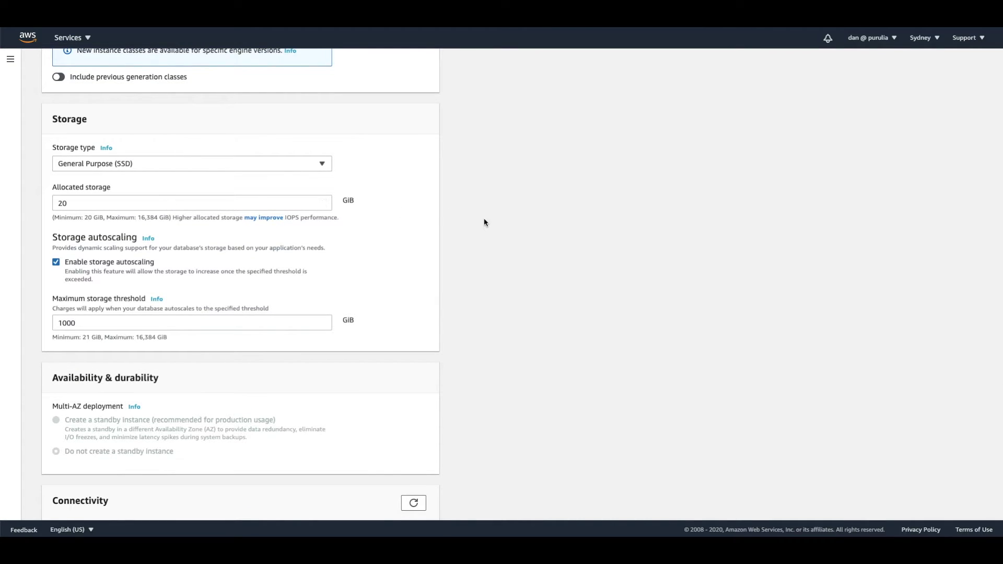
{"action": "left_click", "coordinate": [55, 263]}
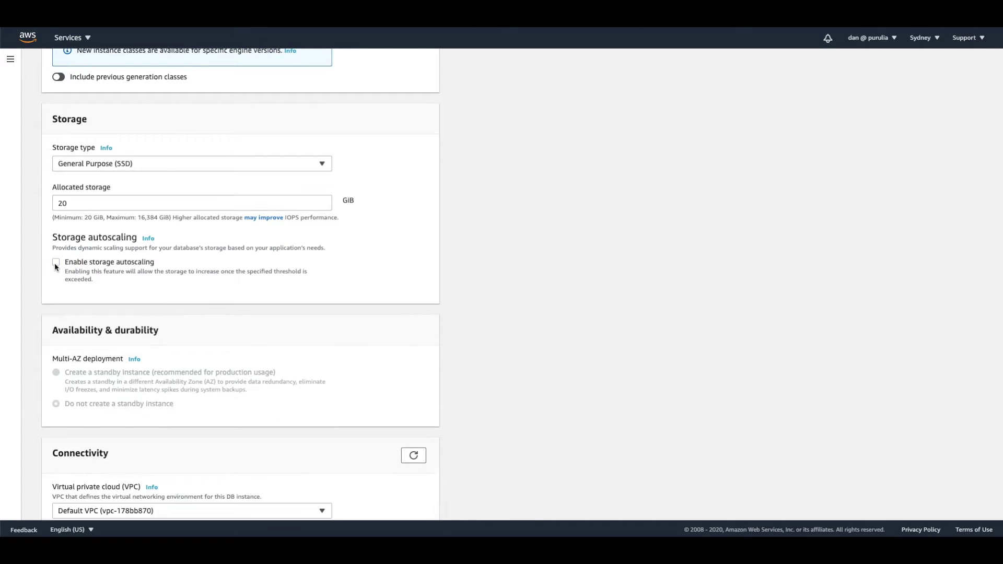
{"action": "left_click", "coordinate": [55, 262]}
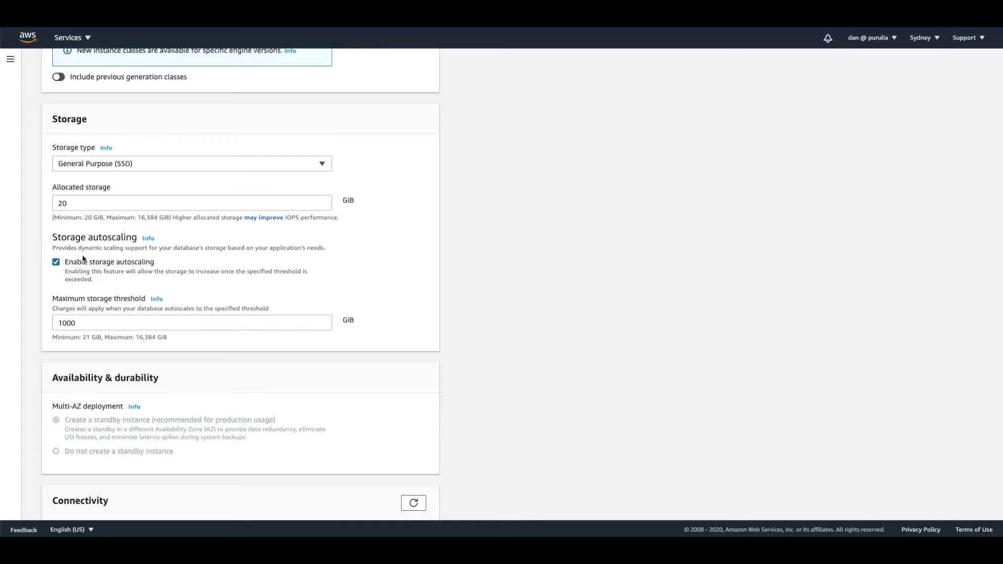
{"action": "double_click", "coordinate": [67, 323]}
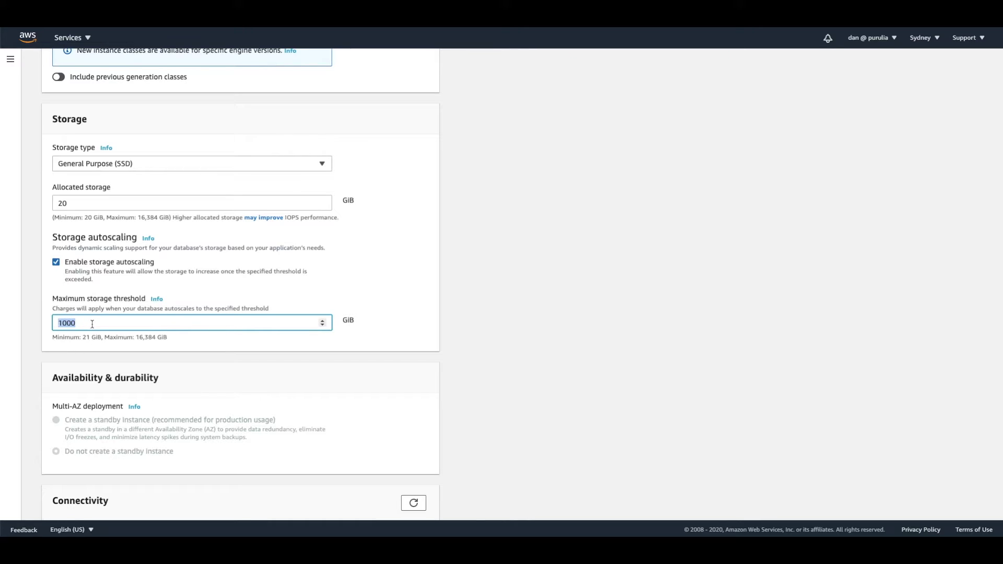
{"action": "left_click", "coordinate": [55, 262]}
- Expand the additional connectivity configuration for the default VPC and set public access to Yes
{"action": "scroll", "coordinate": [406, 312], "scroll_direction": "down", "scroll_amount": 2}
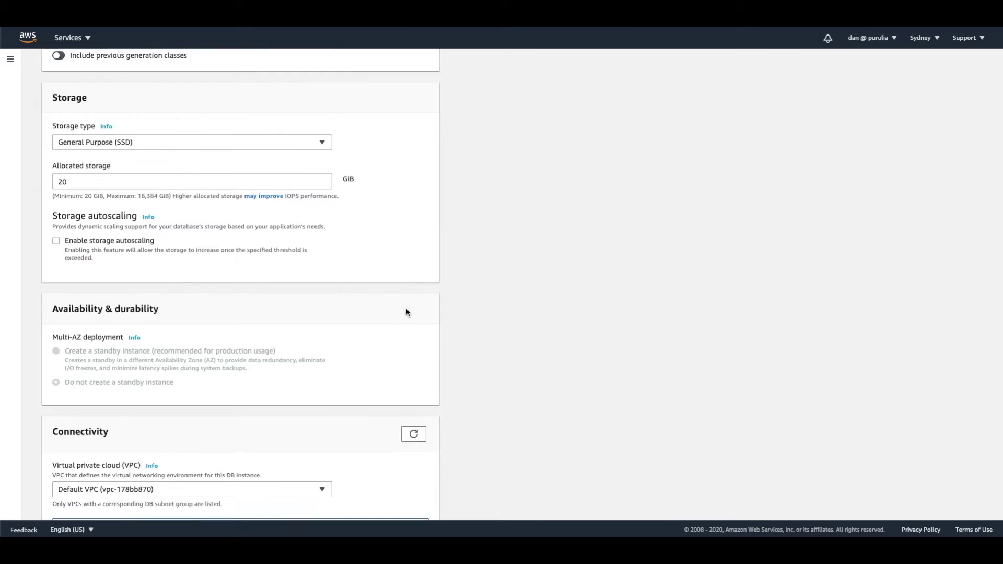
{"action": "scroll", "coordinate": [407, 312], "scroll_direction": "down", "scroll_amount": 1}
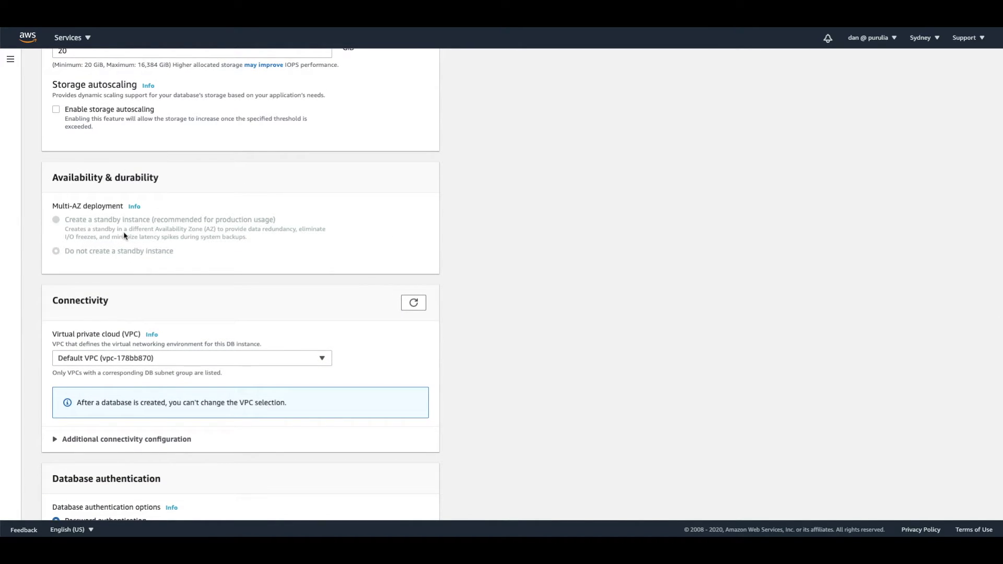
{"action": "scroll", "coordinate": [125, 236], "scroll_direction": "down", "scroll_amount": 3}
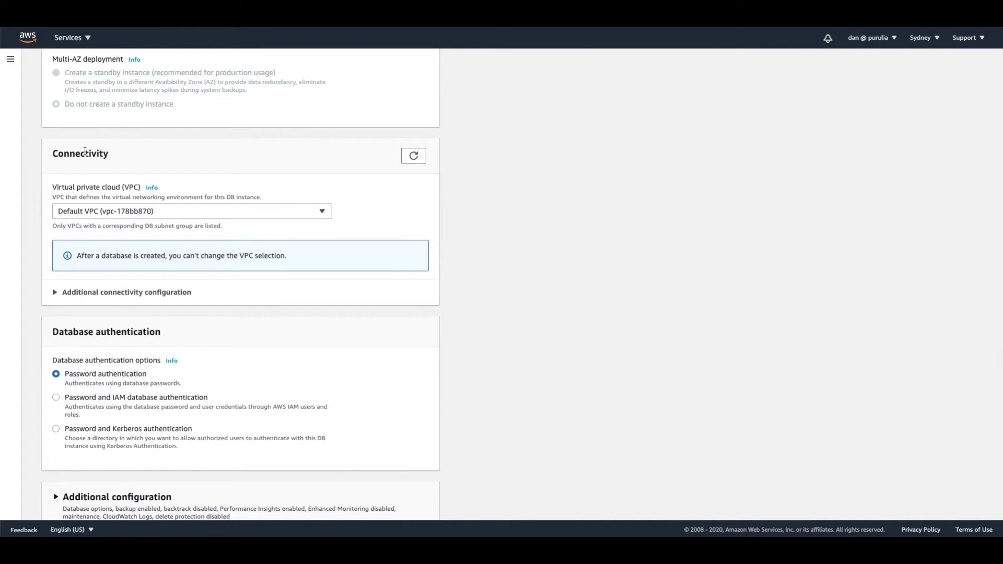
{"action": "scroll", "coordinate": [254, 279], "scroll_direction": "down", "scroll_amount": 1}
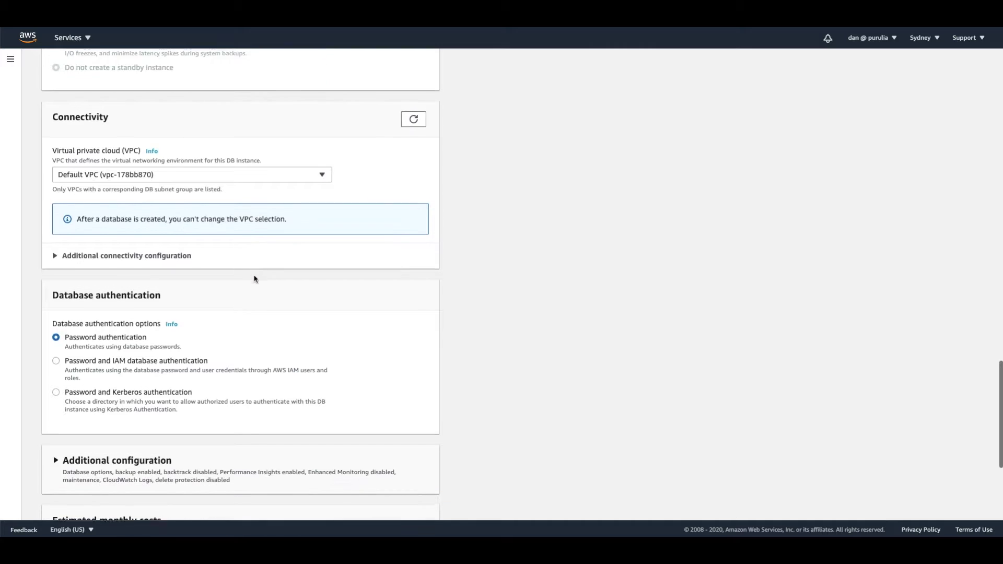
{"action": "left_click", "coordinate": [120, 254]}
{"action": "scroll", "coordinate": [120, 254], "scroll_direction": "down", "scroll_amount": 1}
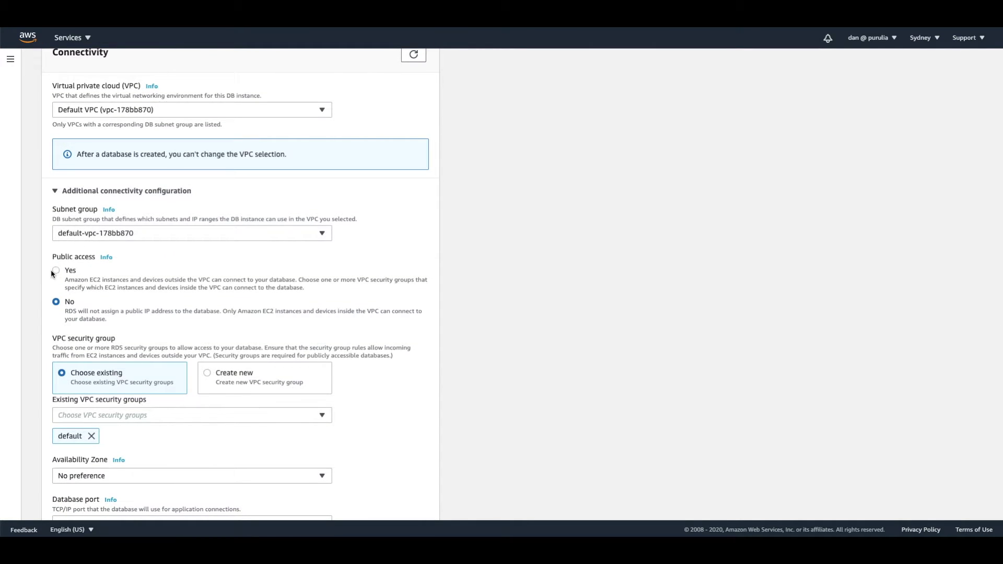
{"action": "left_click", "coordinate": [57, 270]}
- Replace the default VPC security group with demosecuritygroup and check the database port
{"action": "scroll", "coordinate": [301, 272], "scroll_direction": "down", "scroll_amount": 3}
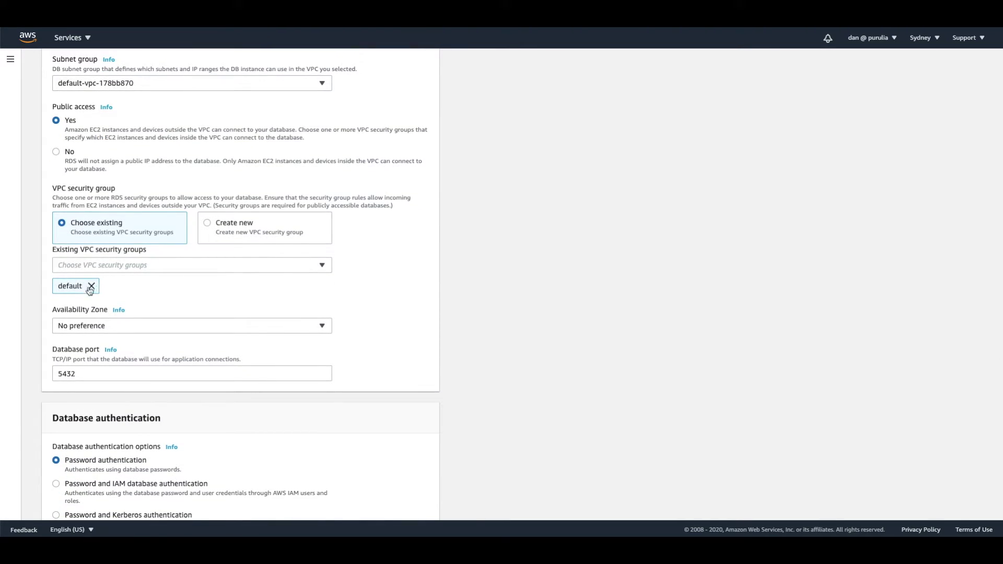
{"action": "left_click", "coordinate": [92, 286]}
{"action": "left_click", "coordinate": [96, 268]}
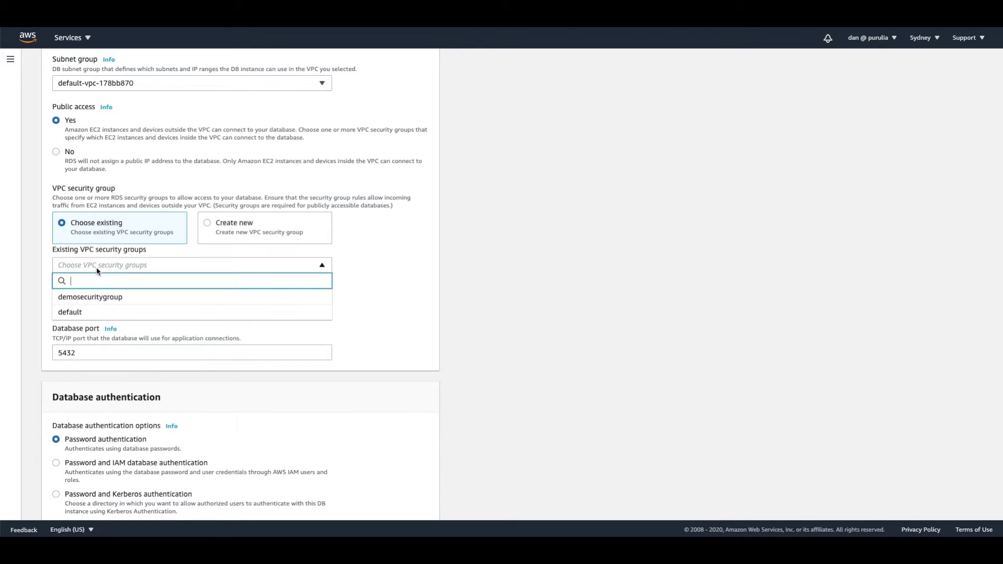
{"action": "left_click", "coordinate": [97, 299]}
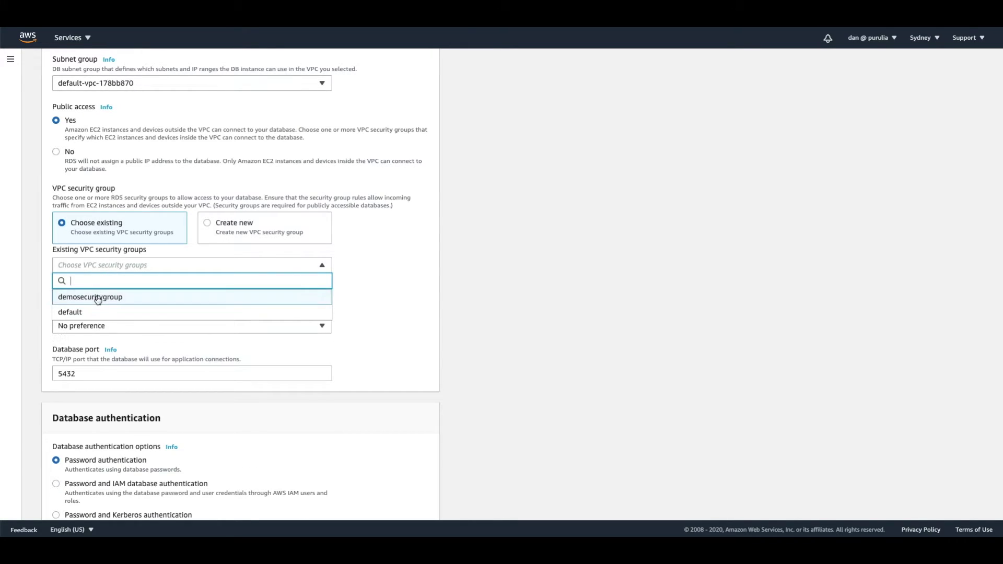
{"action": "left_click", "coordinate": [351, 311]}
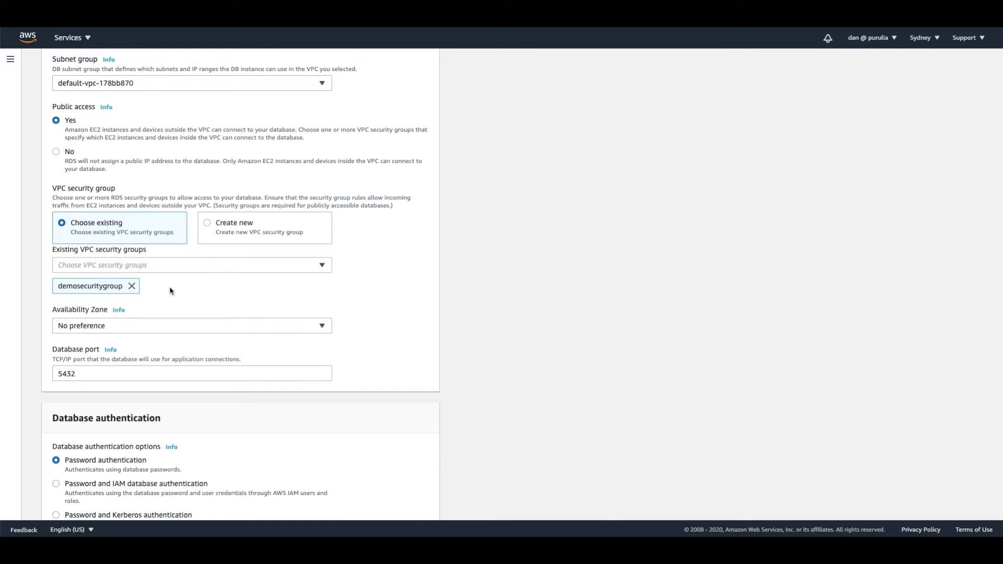
{"action": "left_click_drag", "start_coordinate": [78, 373], "coordinate": [44, 371]}
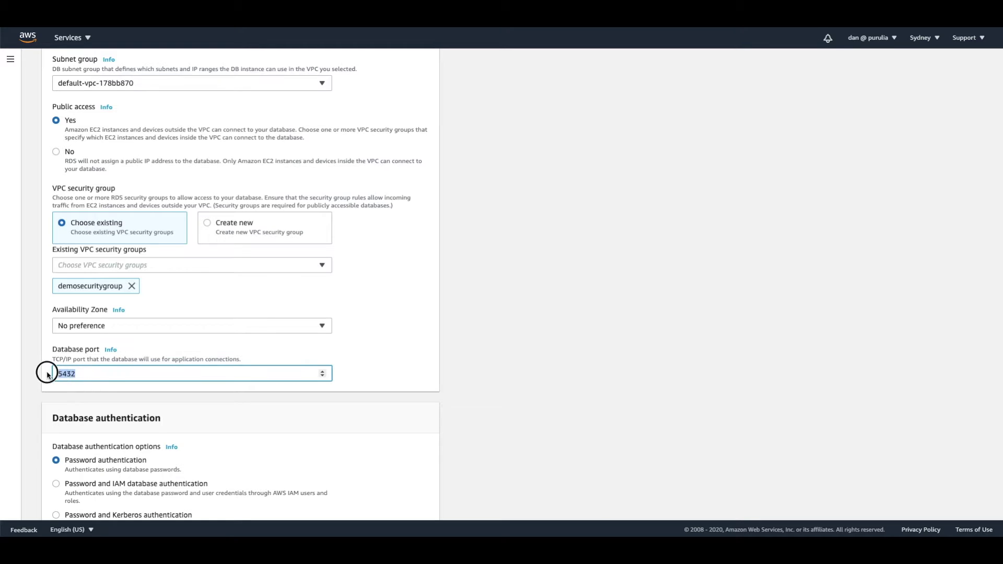
- Keep password authentication and expand the additional configuration options, starting an entry for the initial database name
{"action": "scroll", "coordinate": [393, 367], "scroll_direction": "down", "scroll_amount": 1}
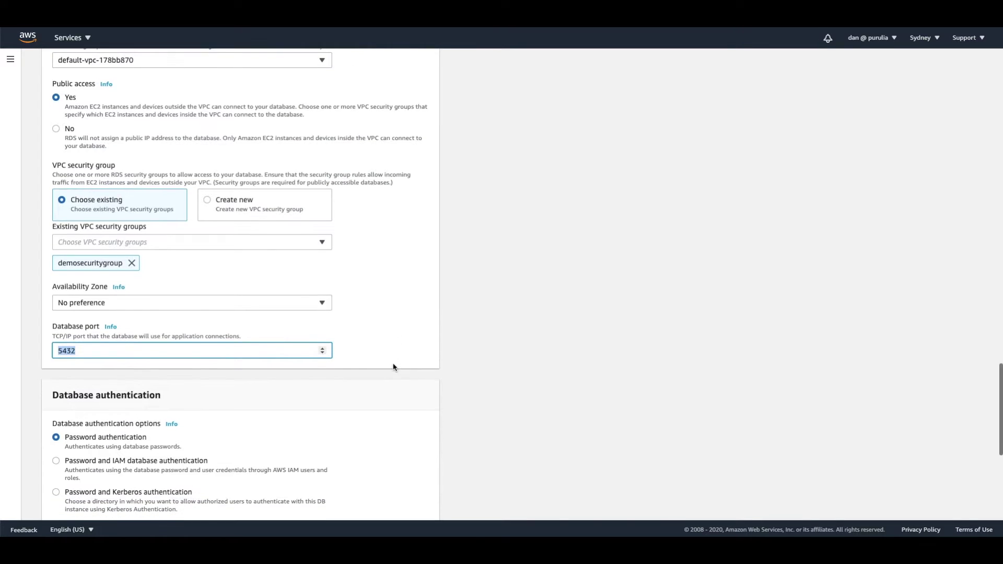
{"action": "scroll", "coordinate": [393, 367], "scroll_direction": "down", "scroll_amount": 4}
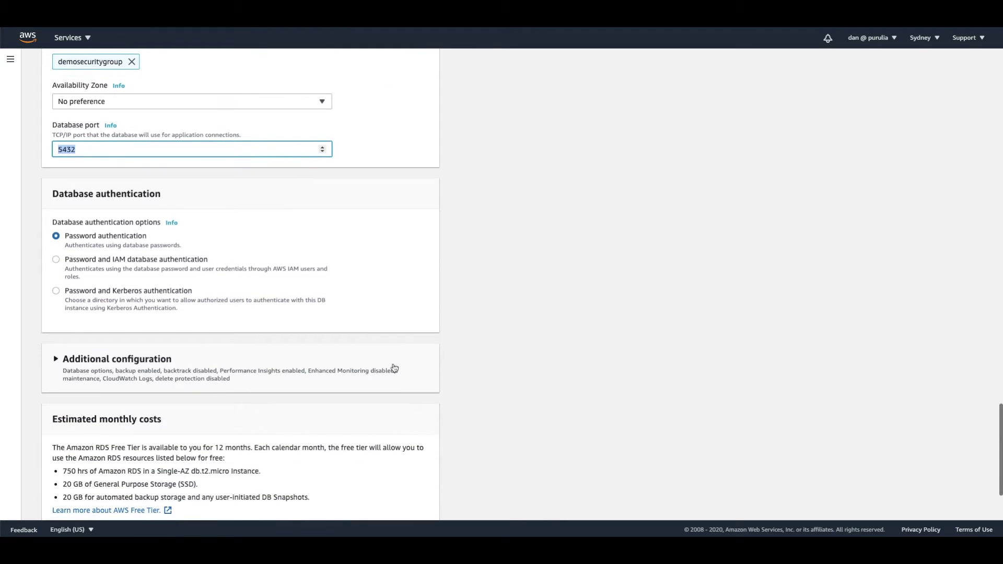
{"action": "scroll", "coordinate": [394, 367], "scroll_direction": "down", "scroll_amount": 1}
{"action": "left_click", "coordinate": [68, 323]}
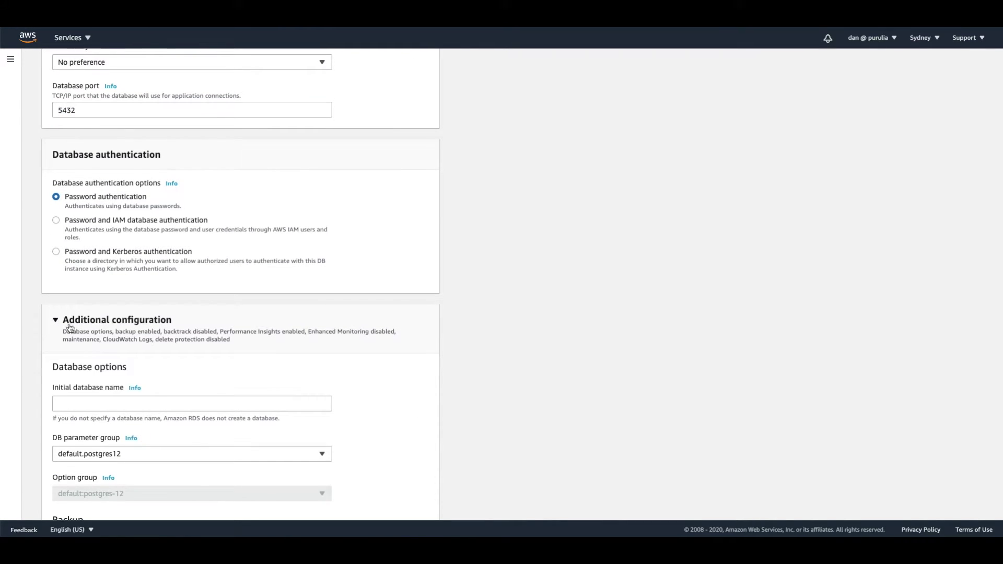
{"action": "scroll", "coordinate": [69, 327], "scroll_direction": "down", "scroll_amount": 2}
{"action": "left_click", "coordinate": [76, 307]}
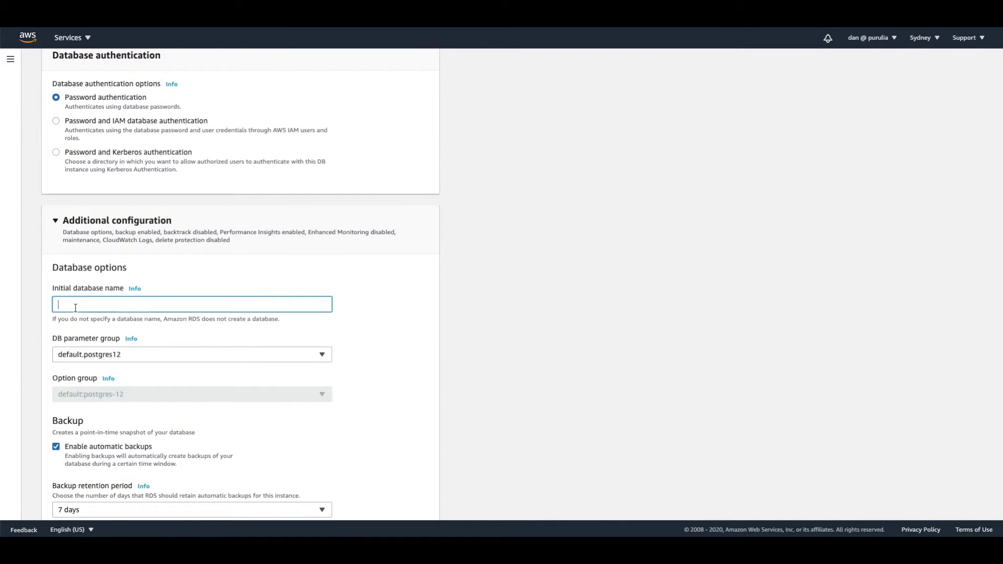
- Review the DB instance identifier in the settings and set the initial database name to mydb
{"action": "scroll", "coordinate": [226, 235], "scroll_direction": "up", "scroll_amount": 15}
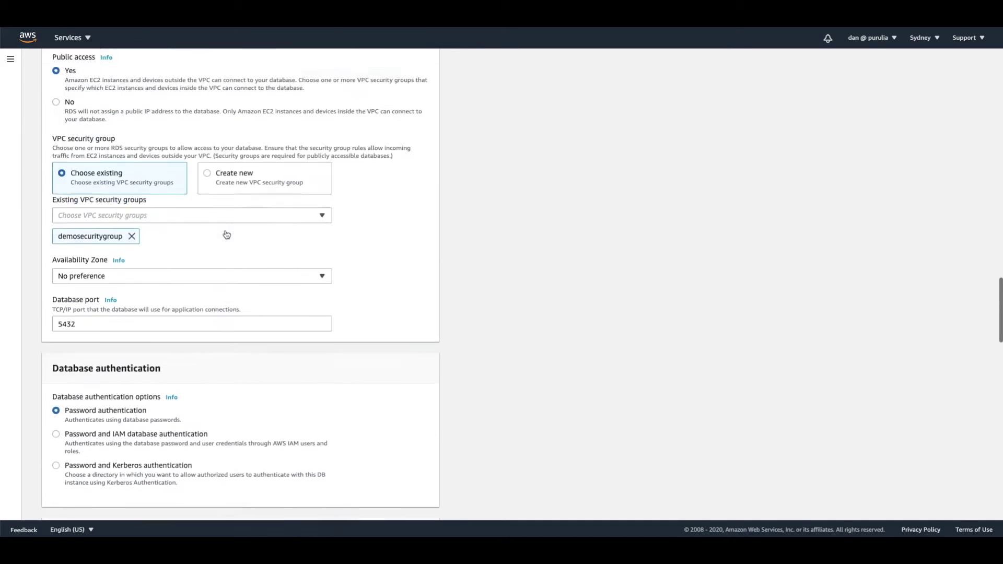
{"action": "scroll", "coordinate": [226, 234], "scroll_direction": "up", "scroll_amount": 4}
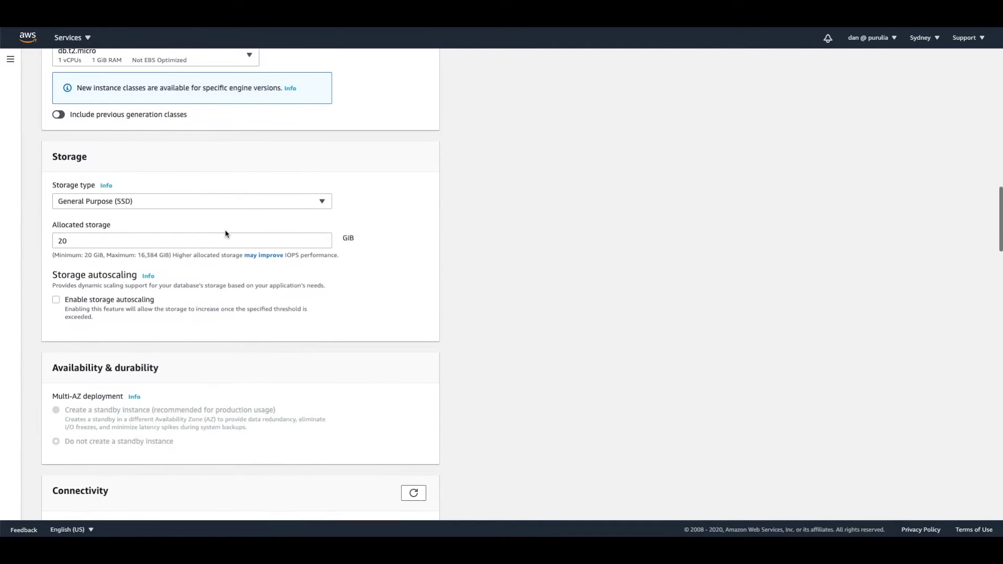
{"action": "scroll", "coordinate": [121, 163], "scroll_direction": "up", "scroll_amount": 3}
{"action": "scroll", "coordinate": [121, 163], "scroll_direction": "up", "scroll_amount": 5}
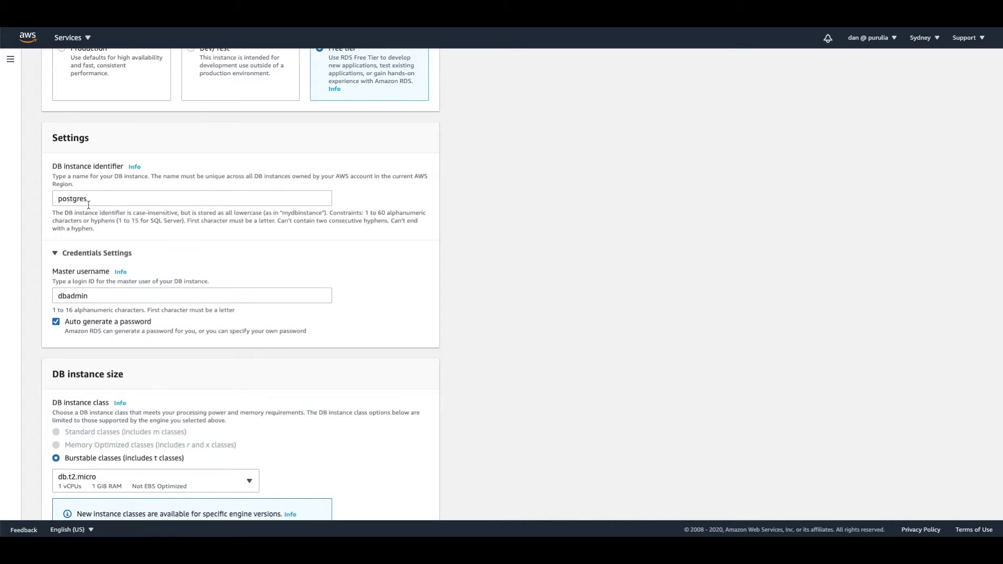
{"action": "scroll", "coordinate": [89, 205], "scroll_direction": "down", "scroll_amount": 20}
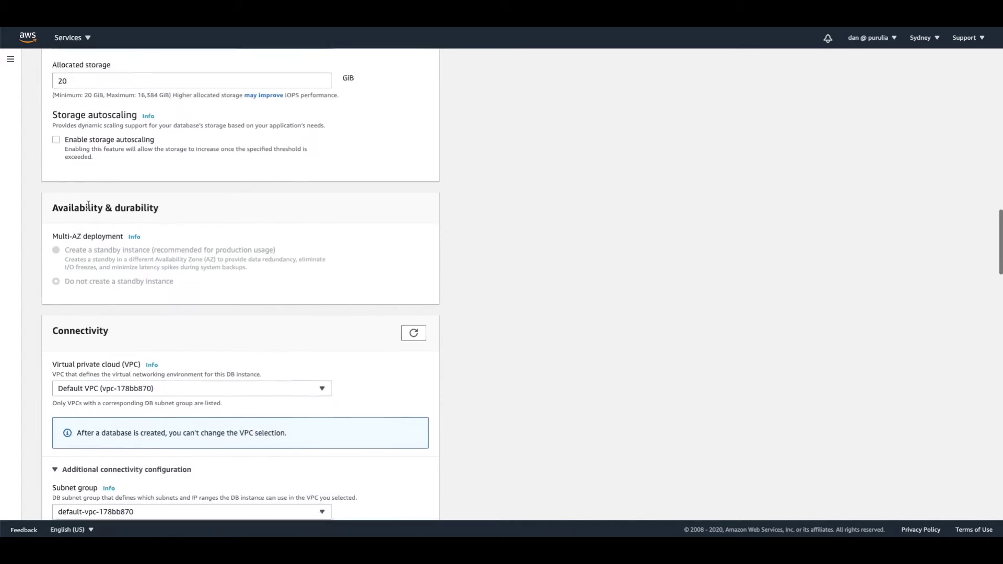
{"action": "scroll", "coordinate": [89, 206], "scroll_direction": "down", "scroll_amount": 6}
{"action": "left_click", "coordinate": [82, 242]}
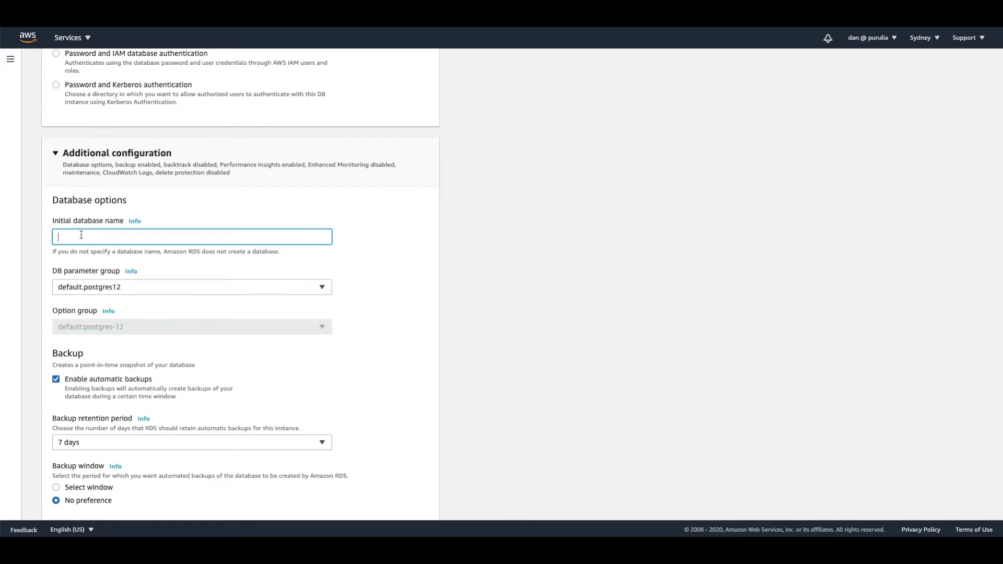
{"action": "type", "text": "mydb"}
- Examine the DB parameter group choices and the option group, backup, Performance Insights and monitoring settings
{"action": "left_click", "coordinate": [298, 287]}
{"action": "left_click", "coordinate": [396, 291]}
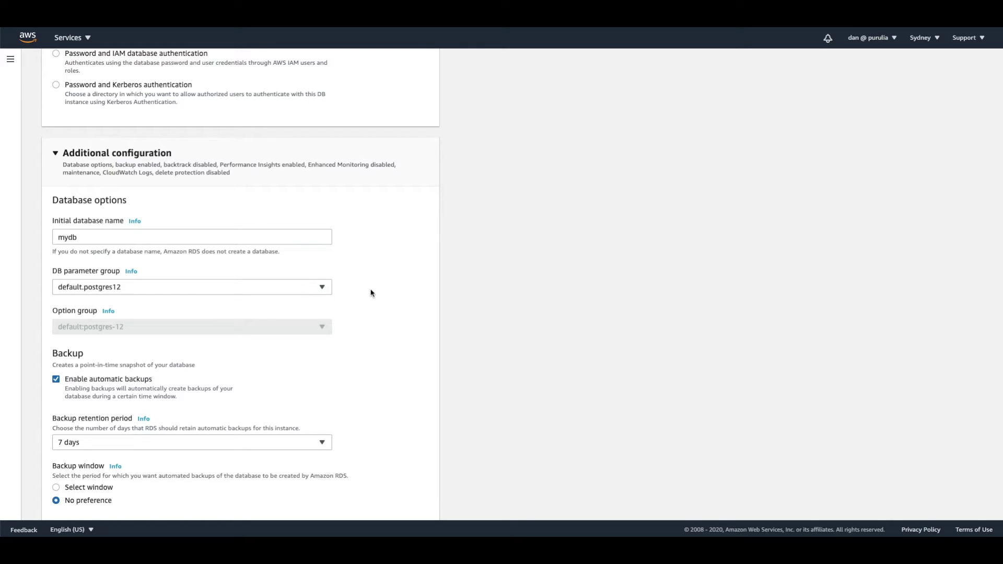
{"action": "scroll", "coordinate": [372, 293], "scroll_direction": "down", "scroll_amount": 1}
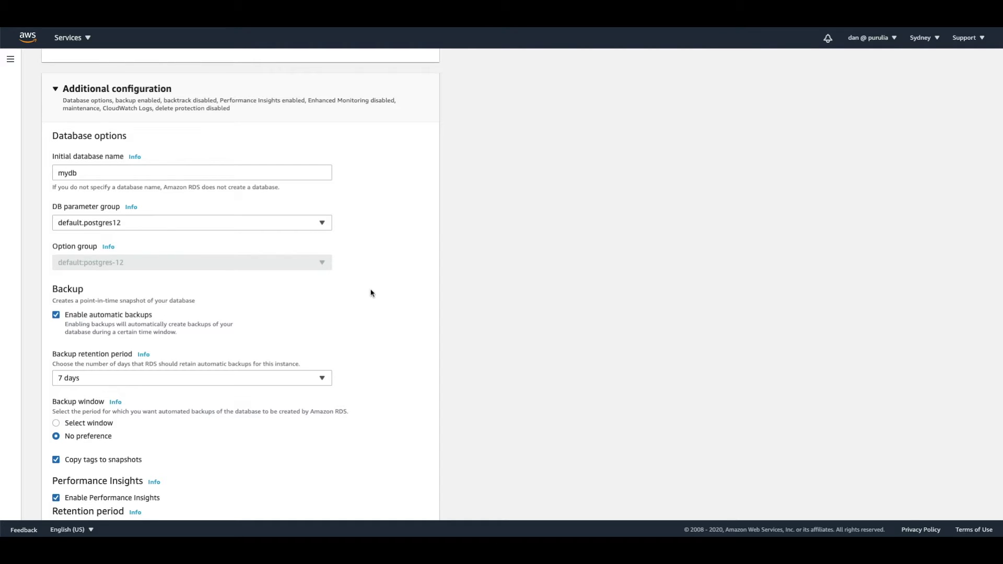
{"action": "scroll", "coordinate": [371, 293], "scroll_direction": "down", "scroll_amount": 1}
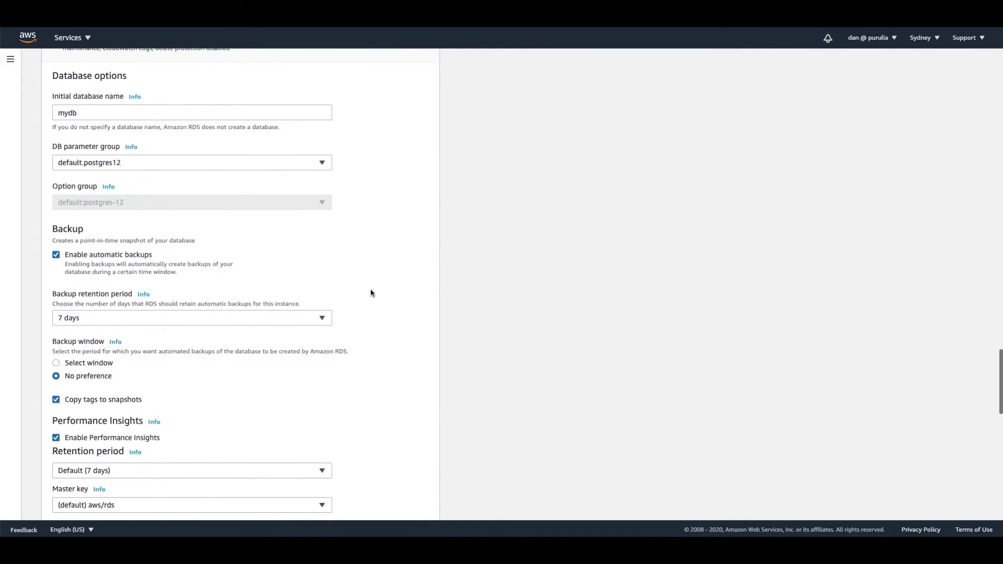
{"action": "scroll", "coordinate": [371, 293], "scroll_direction": "down", "scroll_amount": 1}
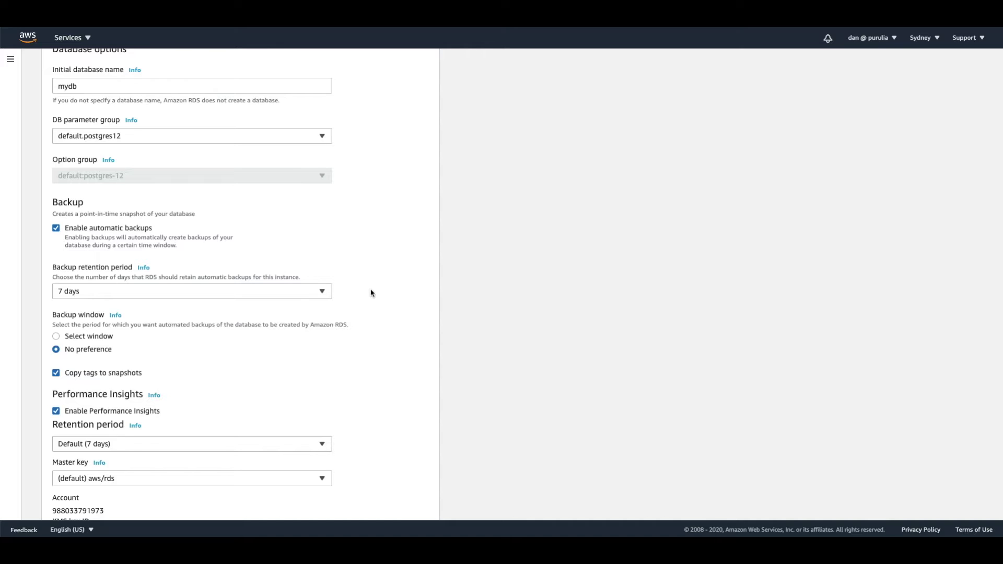
{"action": "scroll", "coordinate": [371, 293], "scroll_direction": "up", "scroll_amount": 1}
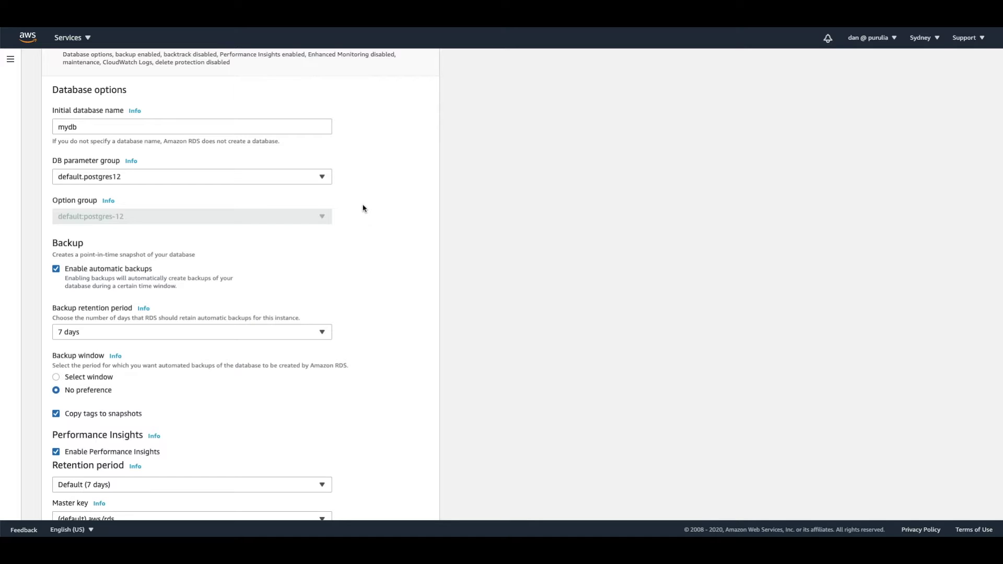
{"action": "scroll", "coordinate": [364, 208], "scroll_direction": "down", "scroll_amount": 1}
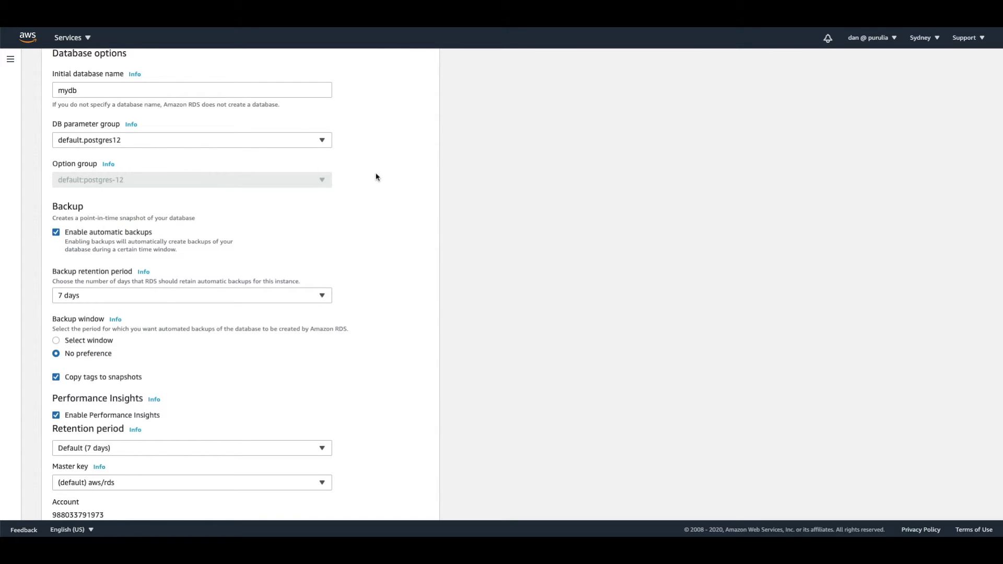
{"action": "scroll", "coordinate": [376, 177], "scroll_direction": "down", "scroll_amount": 2}
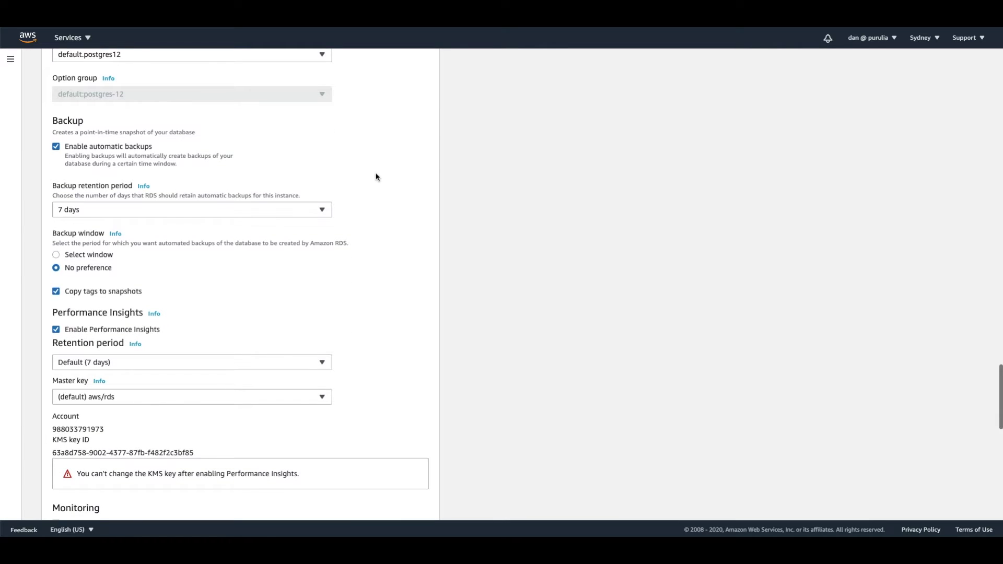
{"action": "scroll", "coordinate": [376, 177], "scroll_direction": "down", "scroll_amount": 1}
{"action": "scroll", "coordinate": [376, 176], "scroll_direction": "down", "scroll_amount": 1}
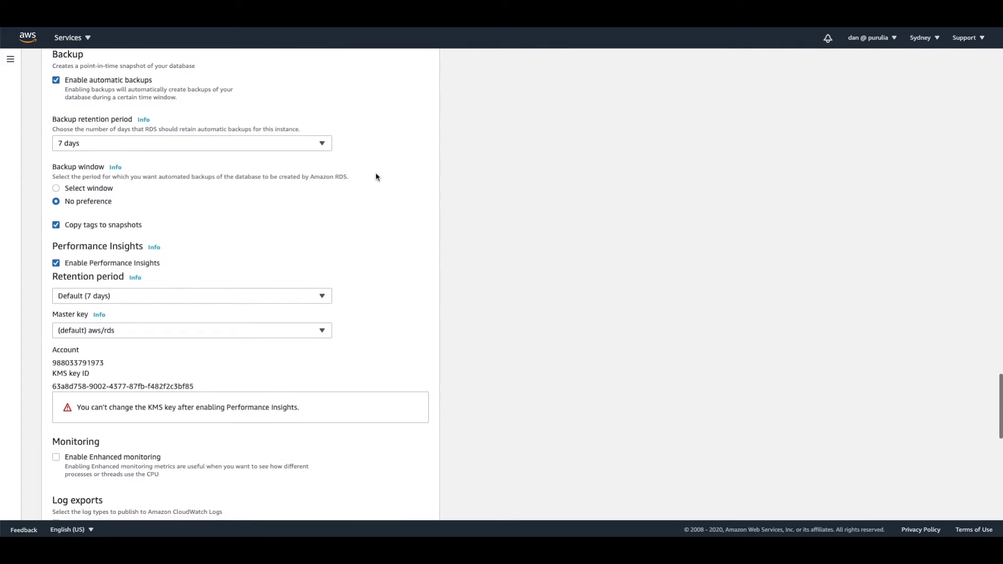
- Disable automatic backups and Performance Insights for the database instance
{"action": "scroll", "coordinate": [376, 177], "scroll_direction": "up", "scroll_amount": 3}
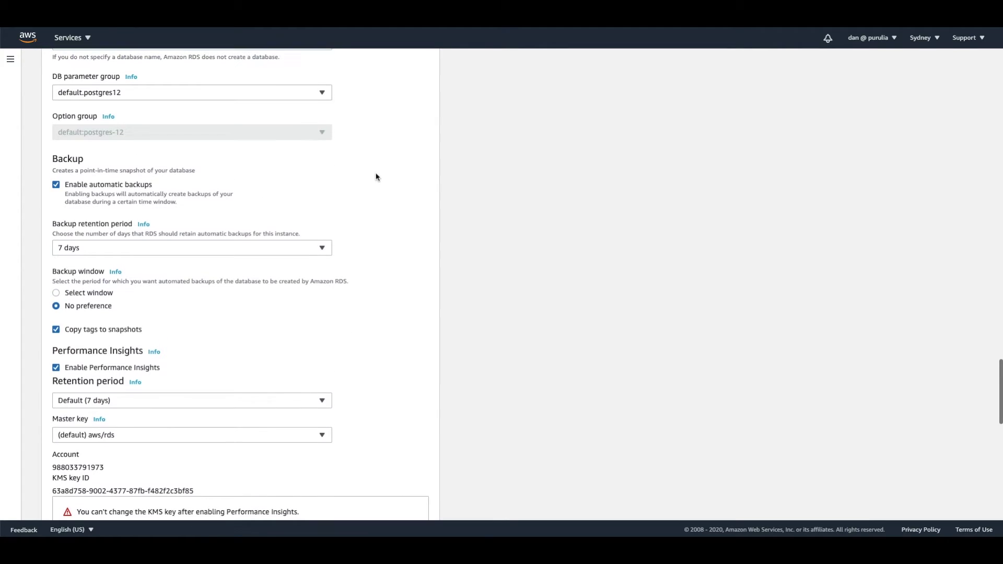
{"action": "left_click", "coordinate": [56, 186]}
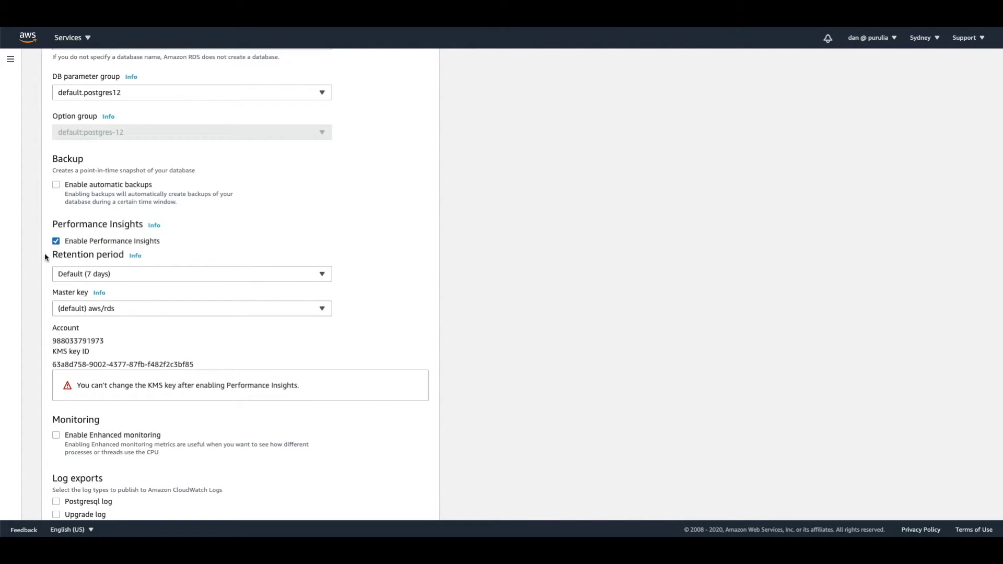
{"action": "left_click", "coordinate": [56, 242]}
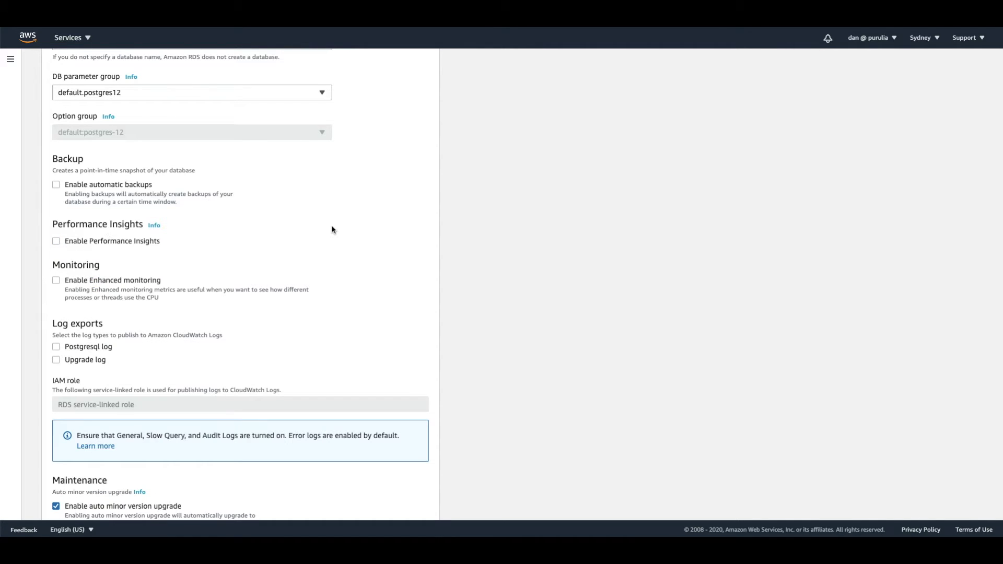
- Try the custom maintenance window, review its start day choices, and return the window to No preference
{"action": "scroll", "coordinate": [332, 228], "scroll_direction": "down", "scroll_amount": 4}
{"action": "scroll", "coordinate": [262, 186], "scroll_direction": "down", "scroll_amount": 2}
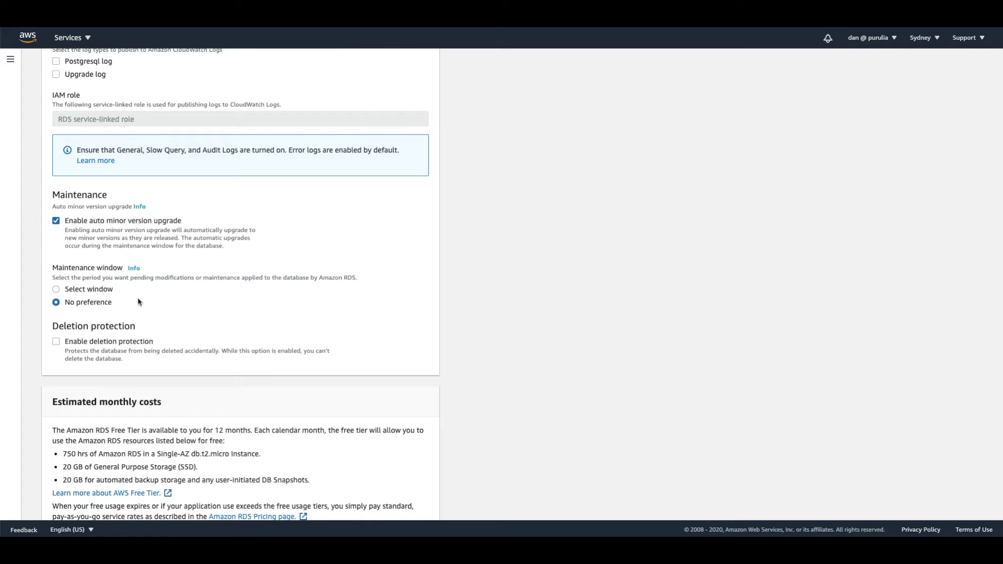
{"action": "left_click", "coordinate": [56, 289]}
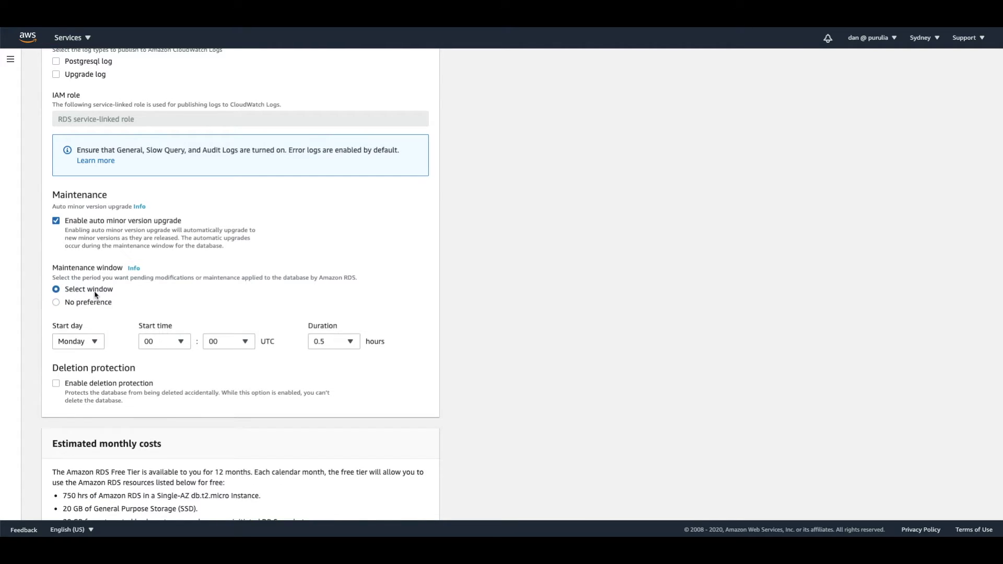
{"action": "left_click", "coordinate": [89, 345]}
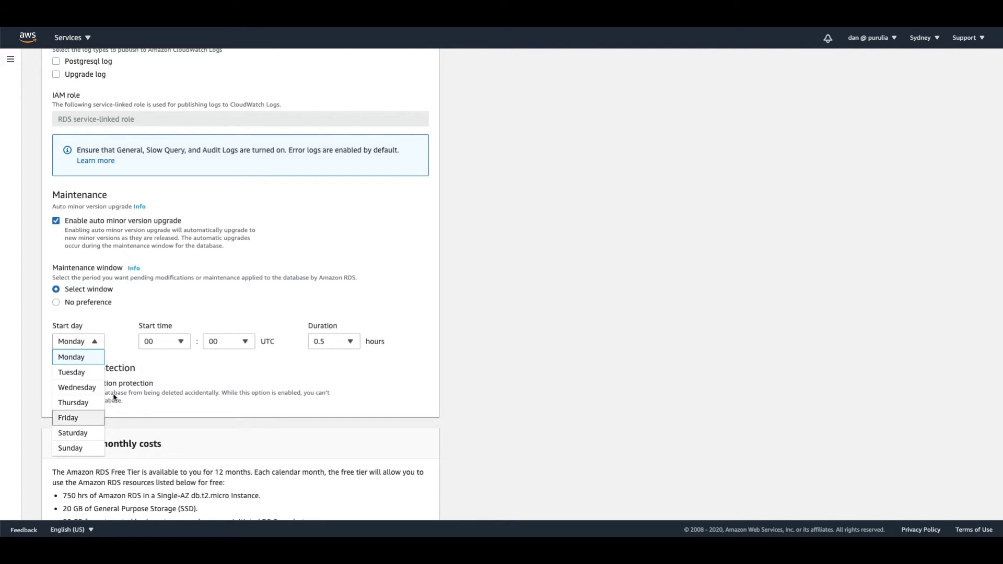
{"action": "left_click", "coordinate": [176, 376]}
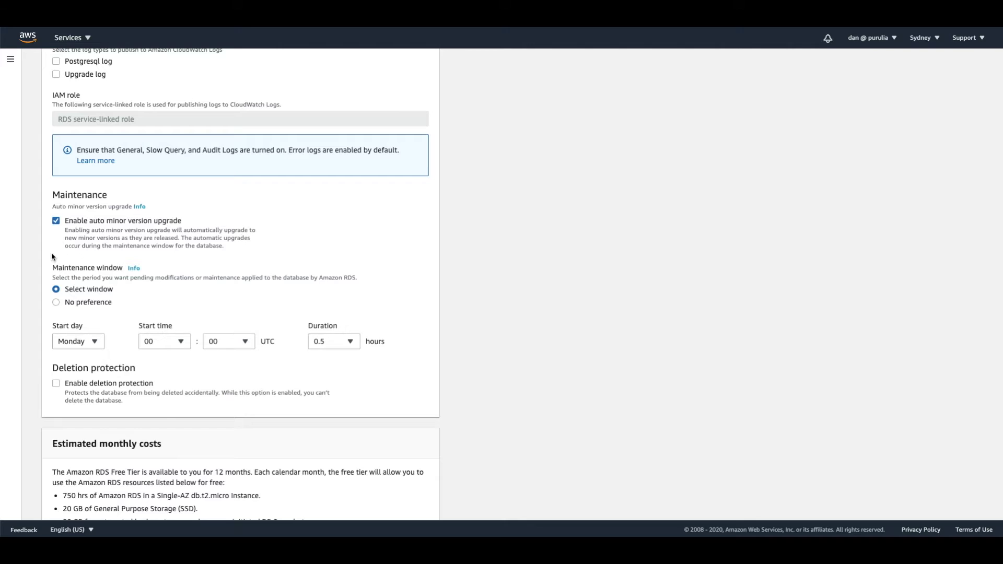
{"action": "left_click", "coordinate": [55, 304]}
- Review the estimated monthly costs for the free tier and create the database
{"action": "scroll", "coordinate": [242, 315], "scroll_direction": "down", "scroll_amount": 2}
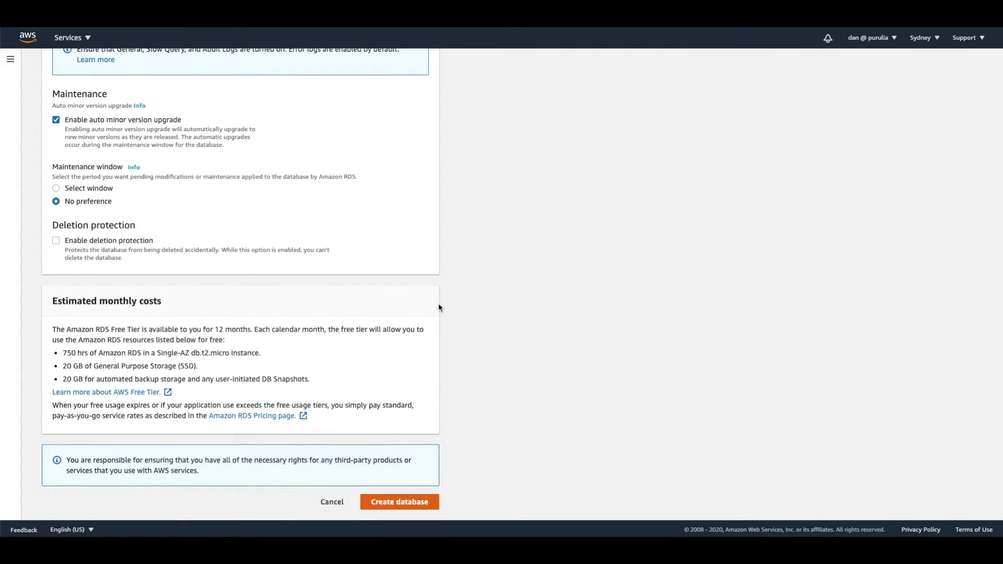
{"action": "left_click_drag", "start_coordinate": [52, 302], "coordinate": [352, 392]}
{"action": "left_click", "coordinate": [484, 390]}
{"action": "left_click_drag", "start_coordinate": [51, 302], "coordinate": [177, 300]}
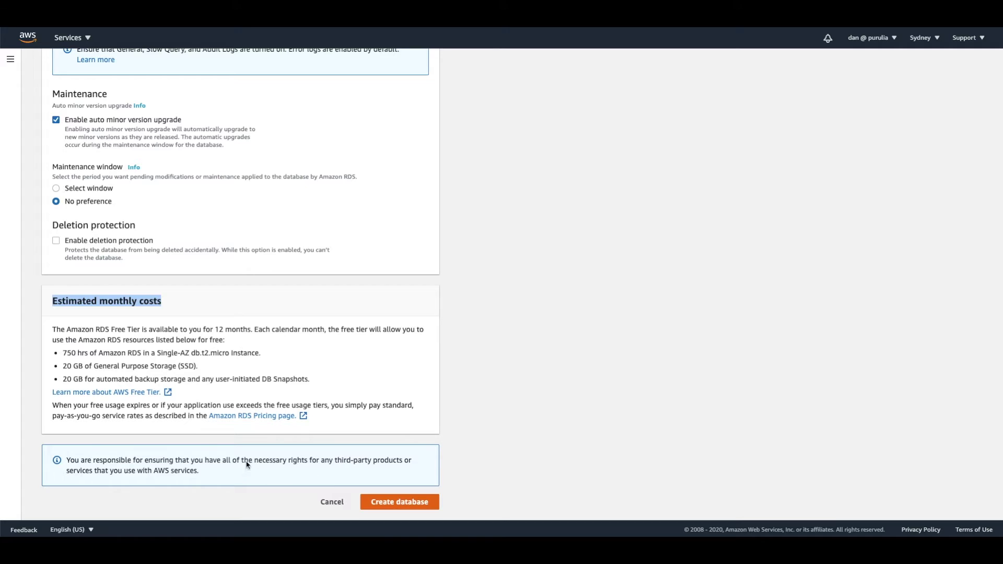
{"action": "left_click", "coordinate": [396, 503]}
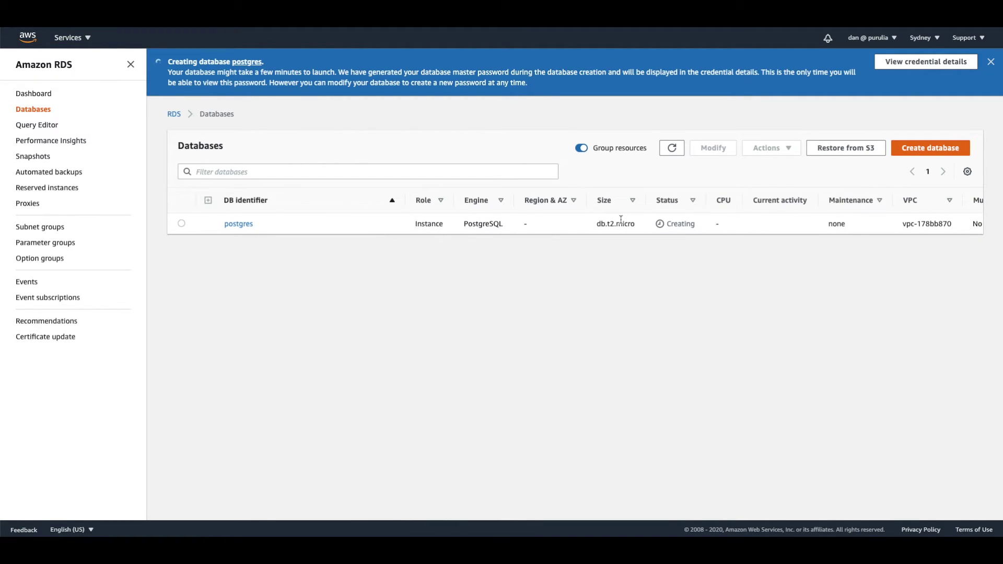
- Check the new database's status, copy the generated master password from its credential details, and close the details
{"action": "left_click", "coordinate": [689, 221]}
{"action": "left_click_drag", "start_coordinate": [689, 222], "coordinate": [667, 224]}
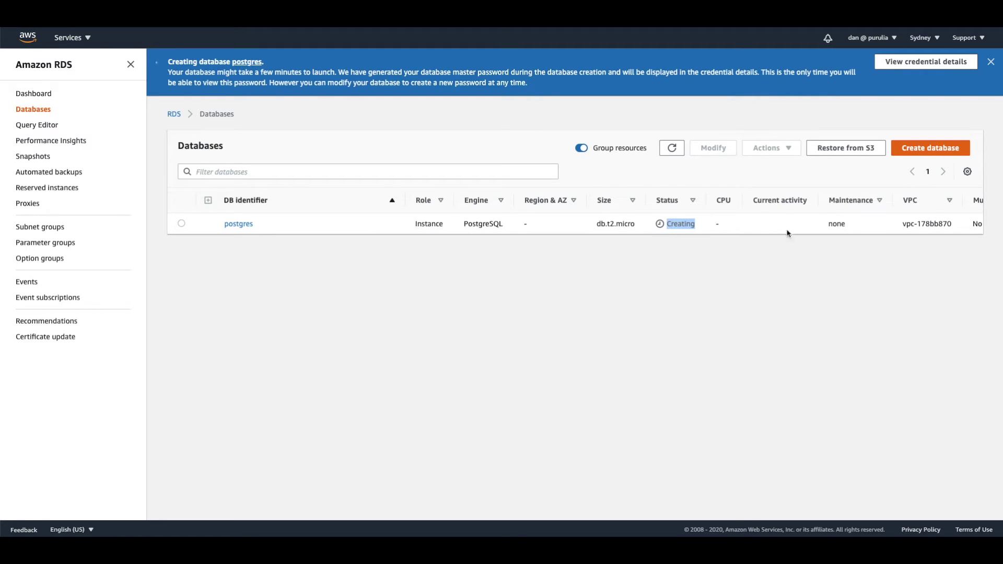
{"action": "left_click", "coordinate": [904, 62]}
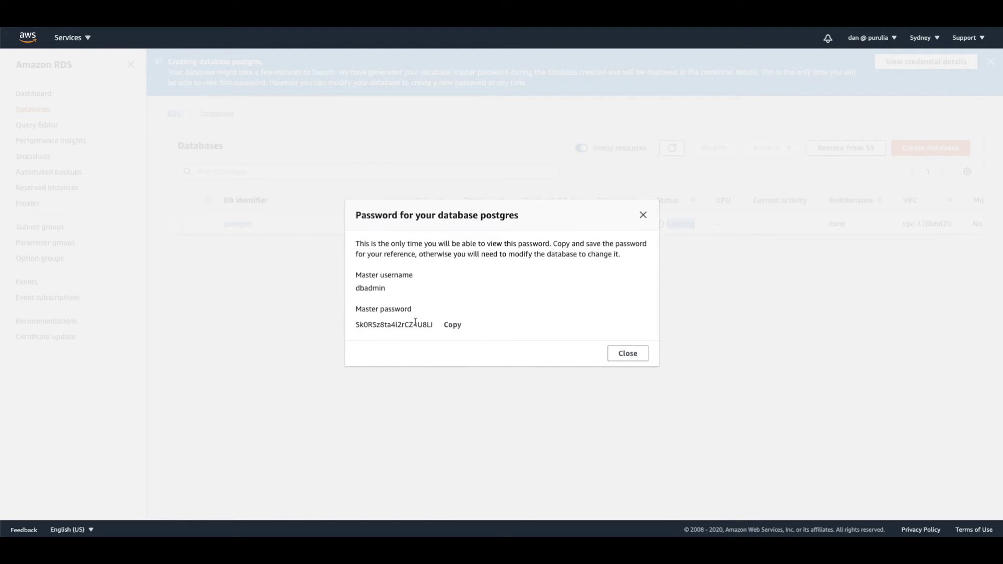
{"action": "left_click", "coordinate": [453, 326]}
{"action": "left_click", "coordinate": [621, 354]}
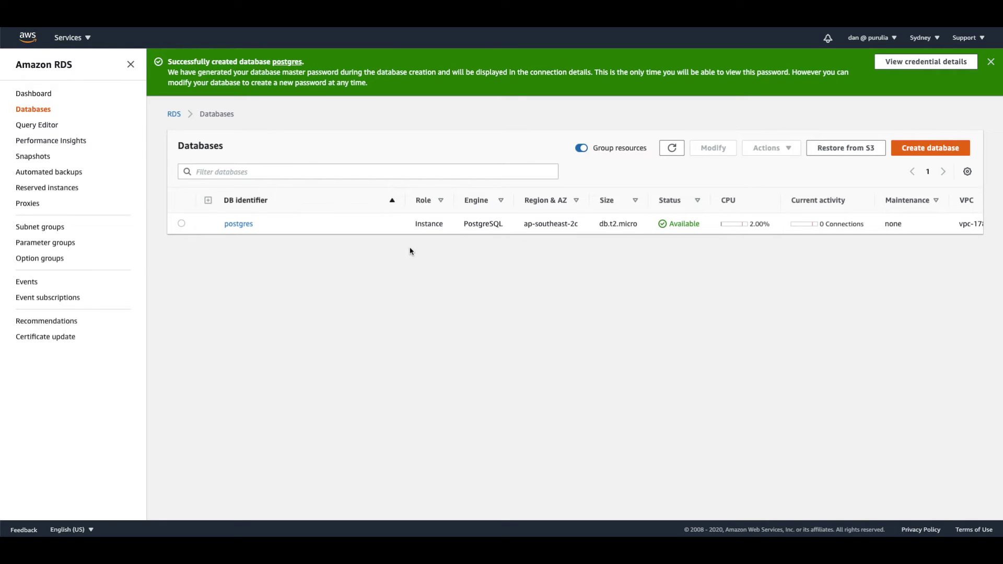
- Open the postgres database's details and examine its engine, availability status, and connectivity and security information
{"action": "left_click", "coordinate": [250, 225]}
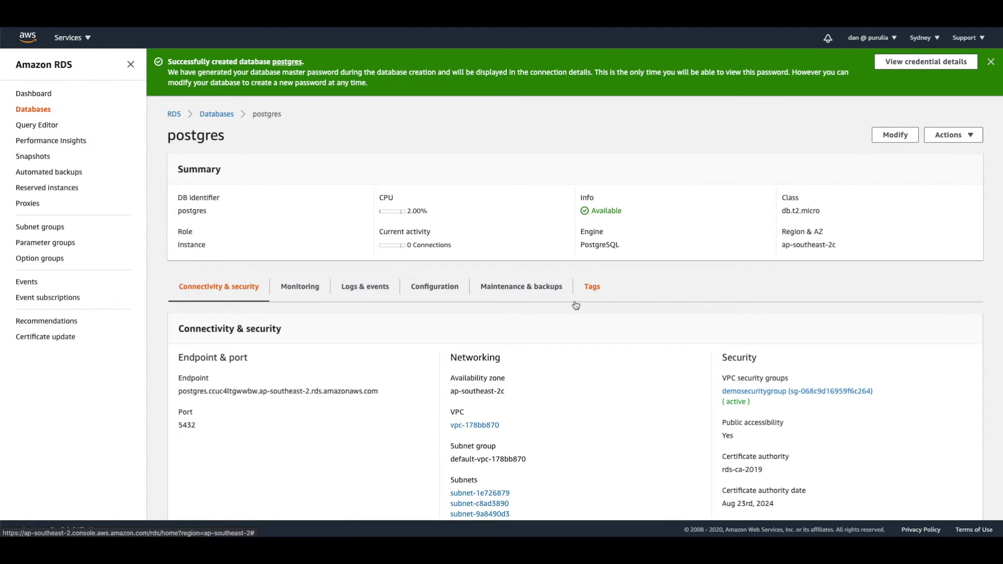
{"action": "scroll", "coordinate": [575, 305], "scroll_direction": "down", "scroll_amount": 2}
{"action": "scroll", "coordinate": [575, 303], "scroll_direction": "up", "scroll_amount": 2}
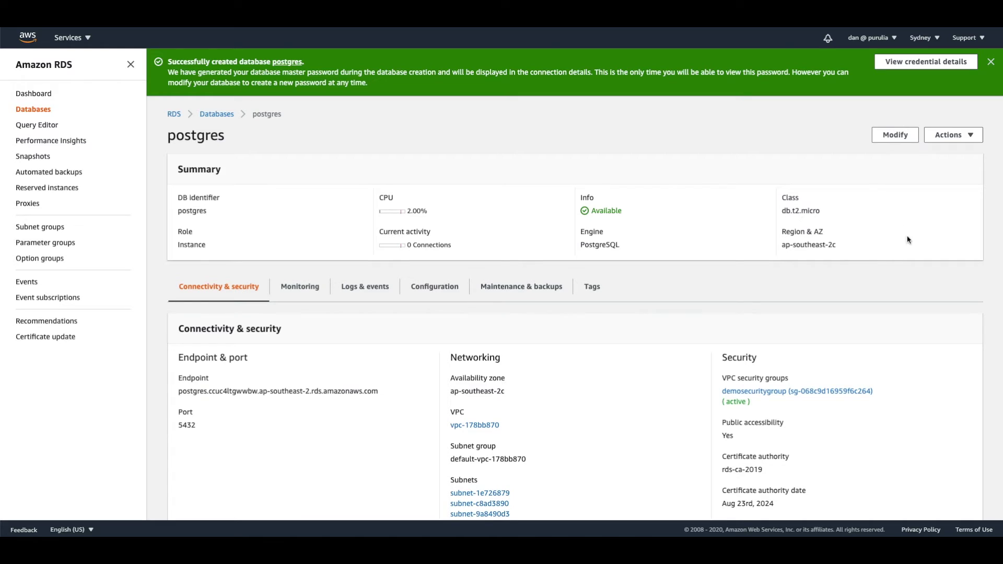
{"action": "left_click_drag", "start_coordinate": [623, 248], "coordinate": [571, 244]}
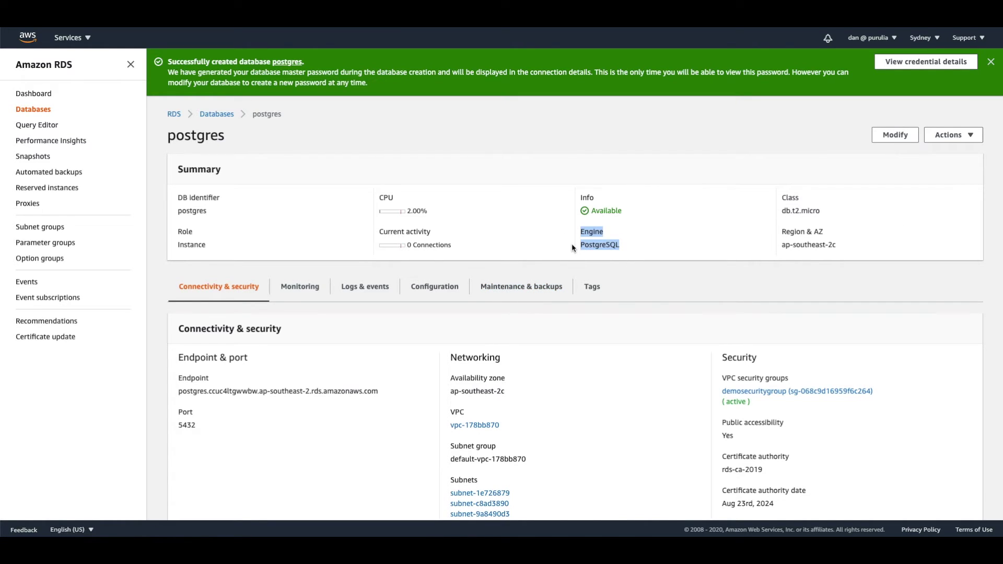
{"action": "left_click", "coordinate": [631, 213]}
{"action": "left_click_drag", "start_coordinate": [631, 212], "coordinate": [588, 213]}
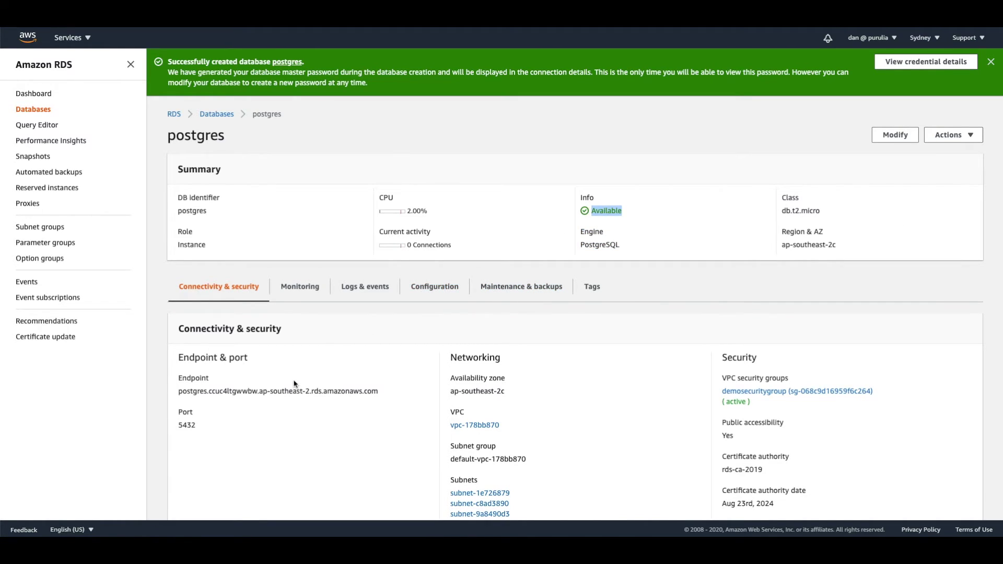
{"action": "scroll", "coordinate": [294, 386], "scroll_direction": "down", "scroll_amount": 2}
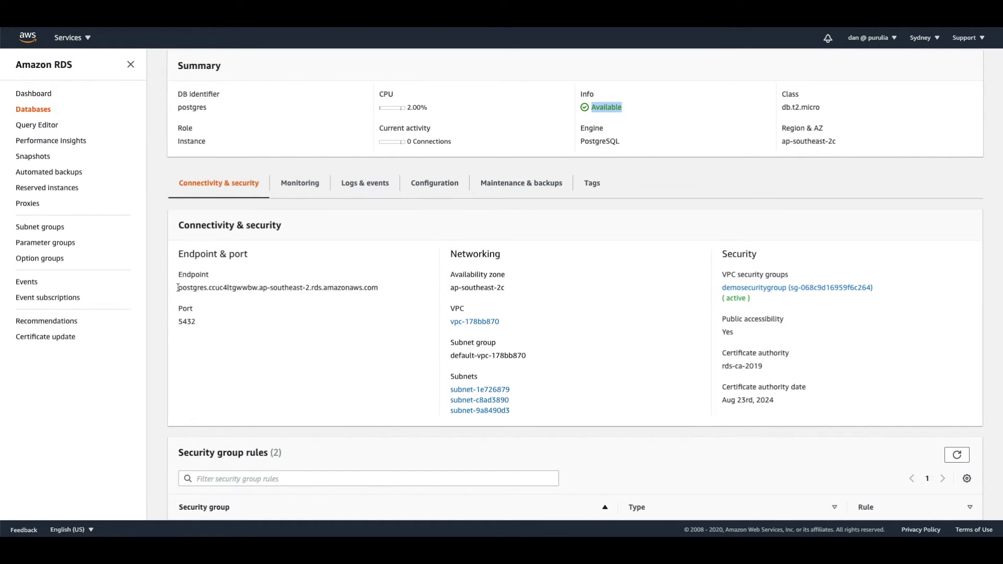
- Examine the postgres instance's endpoint, port and configured database name, and return to its connectivity details
{"action": "left_click_drag", "start_coordinate": [180, 287], "coordinate": [380, 292]}
{"action": "left_click_drag", "start_coordinate": [199, 321], "coordinate": [178, 323]}
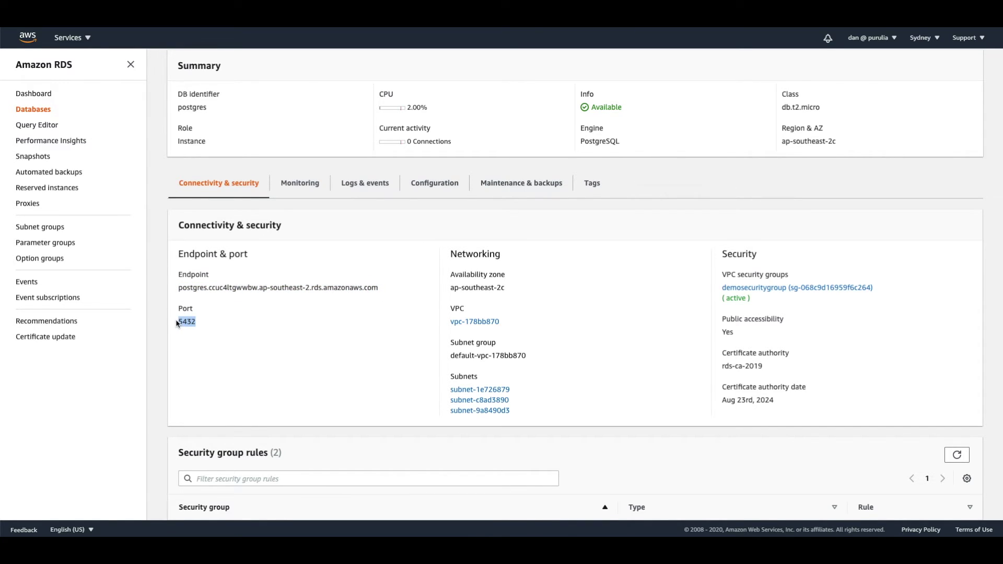
{"action": "left_click", "coordinate": [436, 184]}
{"action": "scroll", "coordinate": [445, 390], "scroll_direction": "down", "scroll_amount": 3}
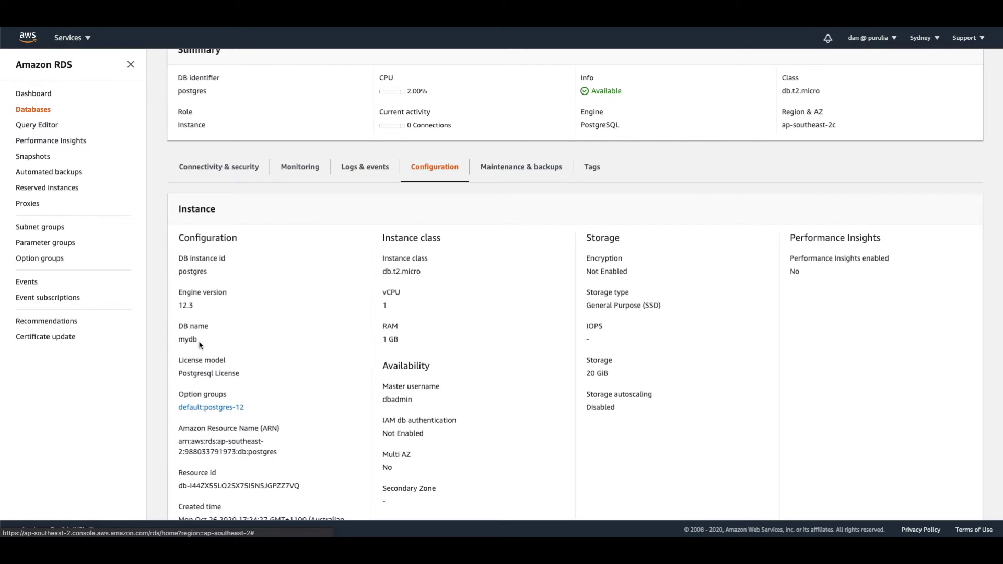
{"action": "left_click_drag", "start_coordinate": [199, 343], "coordinate": [179, 341]}
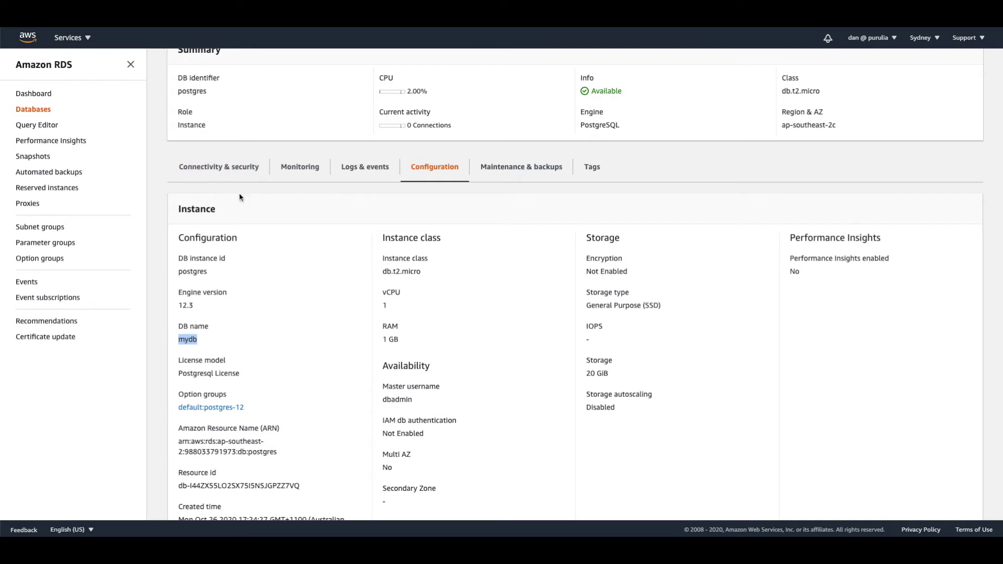
{"action": "left_click", "coordinate": [242, 171]}
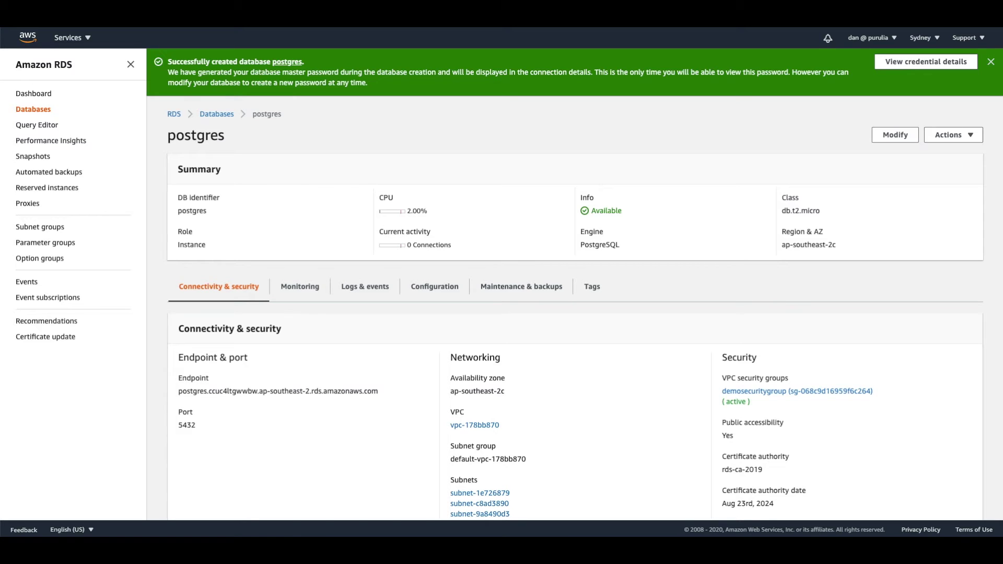
- Switch to DBeaver and start a new database connection using the PostgreSQL driver
{"action": "key", "text": "super+Tab"}
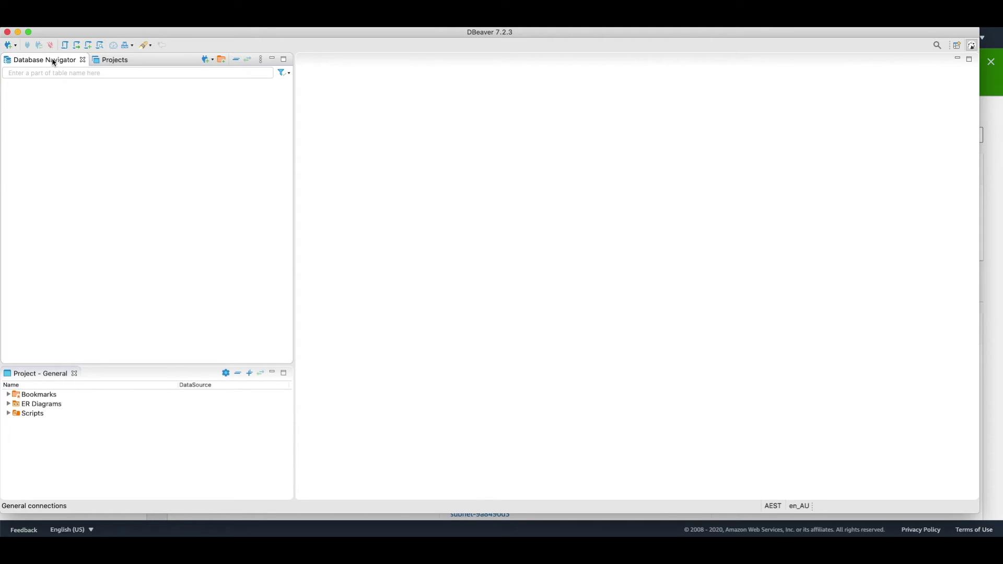
{"action": "left_click", "coordinate": [8, 46]}
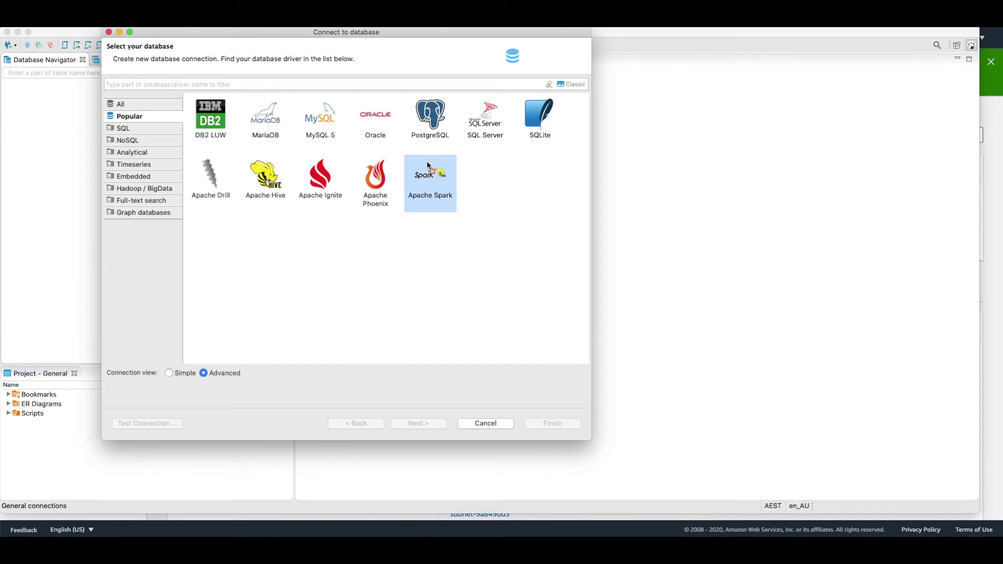
{"action": "left_click", "coordinate": [426, 125]}
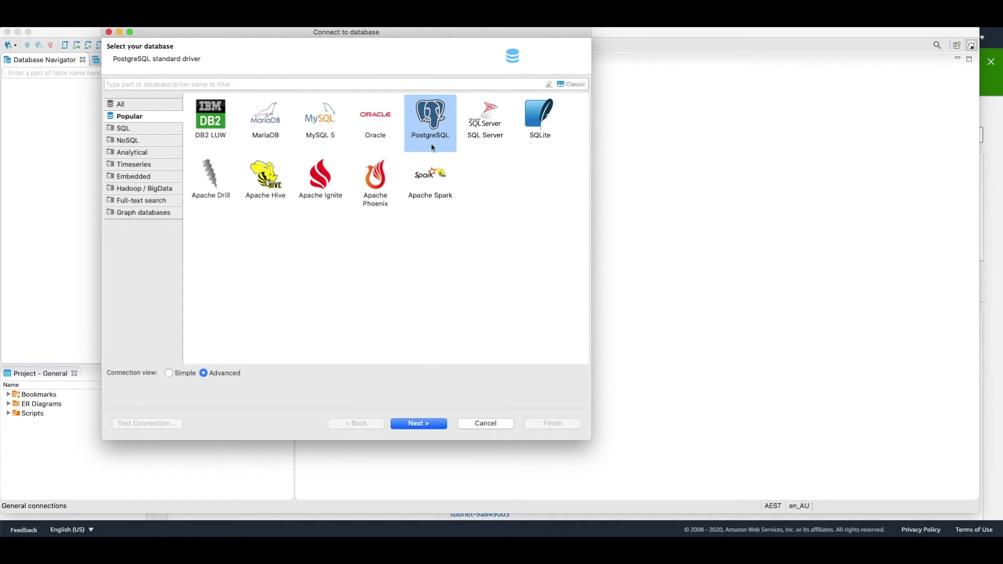
{"action": "left_click", "coordinate": [413, 424]}
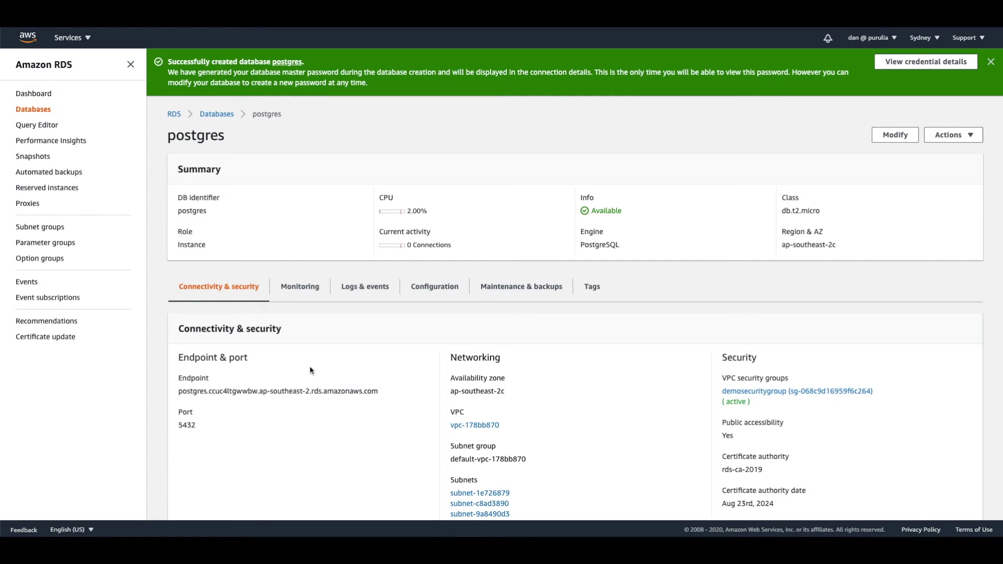
- Copy the database endpoint from the RDS console into the host of the DBeaver connection
{"action": "left_click_drag", "start_coordinate": [380, 391], "coordinate": [176, 395]}
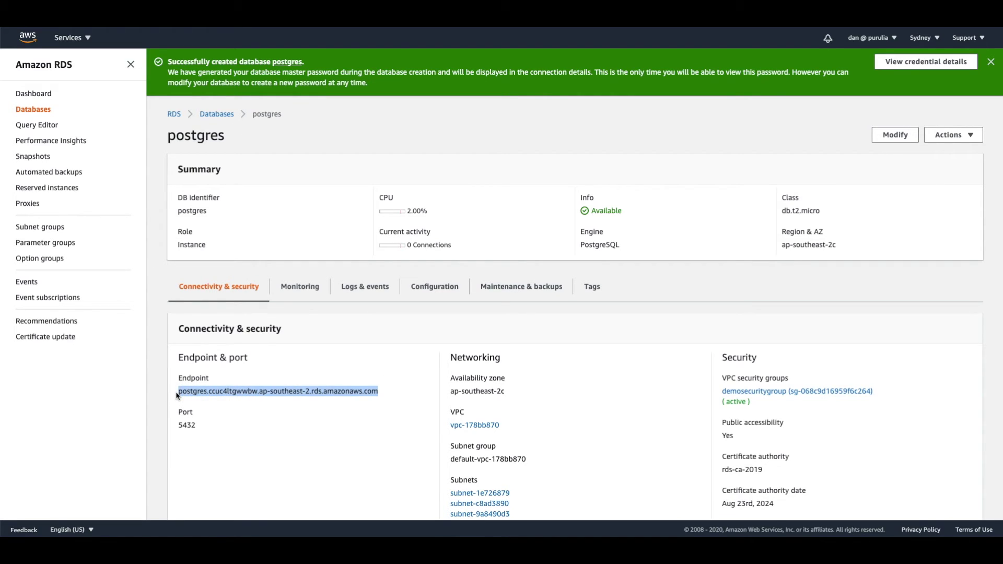
{"action": "key", "text": "super+Tab"}
{"action": "key", "text": "super+v"}
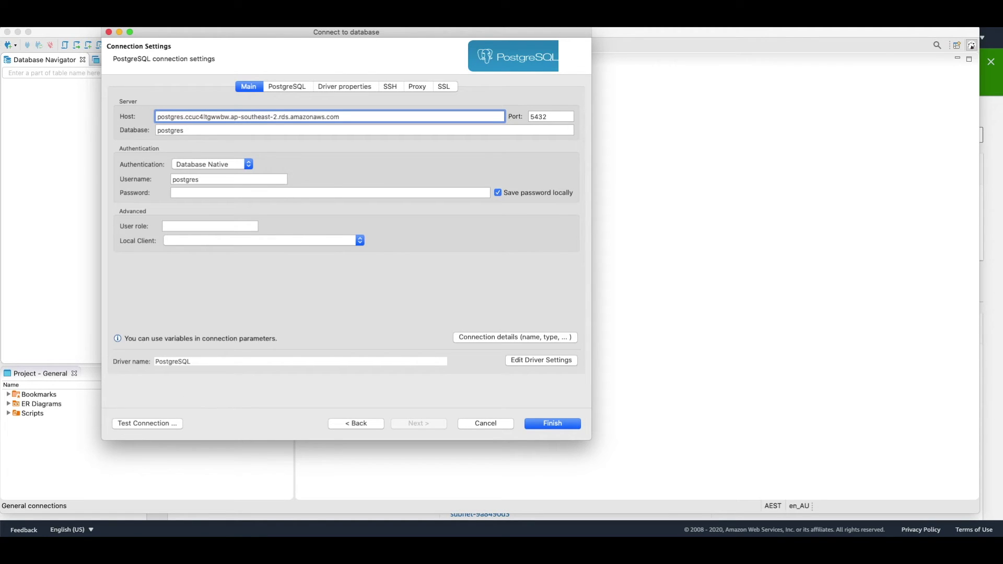
- Set the connection's database to mydb, copied from the RDS configuration details, and its username to dbadmin
{"action": "left_click_drag", "start_coordinate": [188, 131], "coordinate": [139, 130]}
{"action": "key", "text": "super+Tab"}
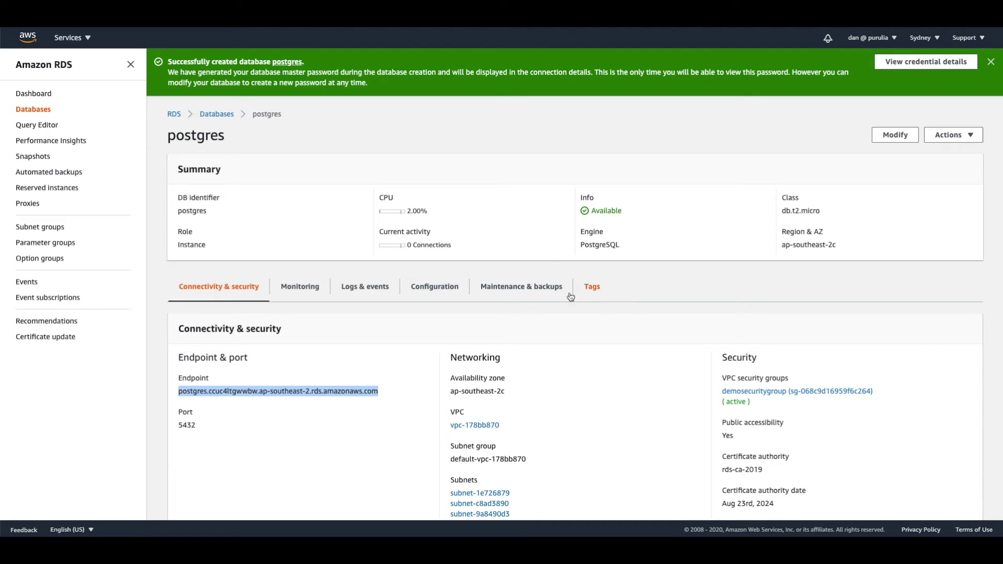
{"action": "left_click", "coordinate": [422, 293]}
{"action": "scroll", "coordinate": [366, 314], "scroll_direction": "down", "scroll_amount": 2}
{"action": "double_click", "coordinate": [188, 393]}
{"action": "key", "text": "super+c"}
{"action": "key", "text": "super+Tab"}
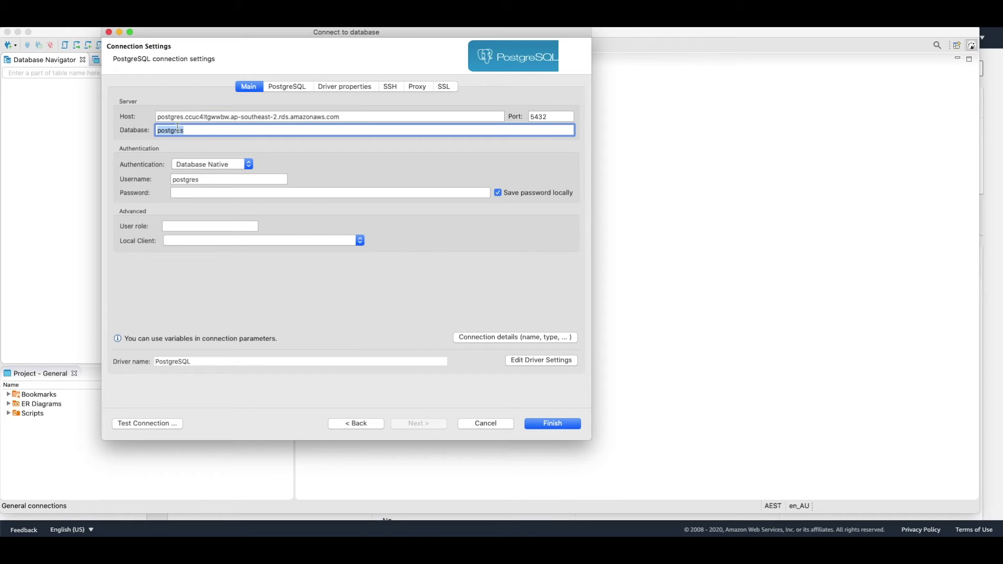
{"action": "key", "text": "super+v"}
{"action": "double_click", "coordinate": [204, 179]}
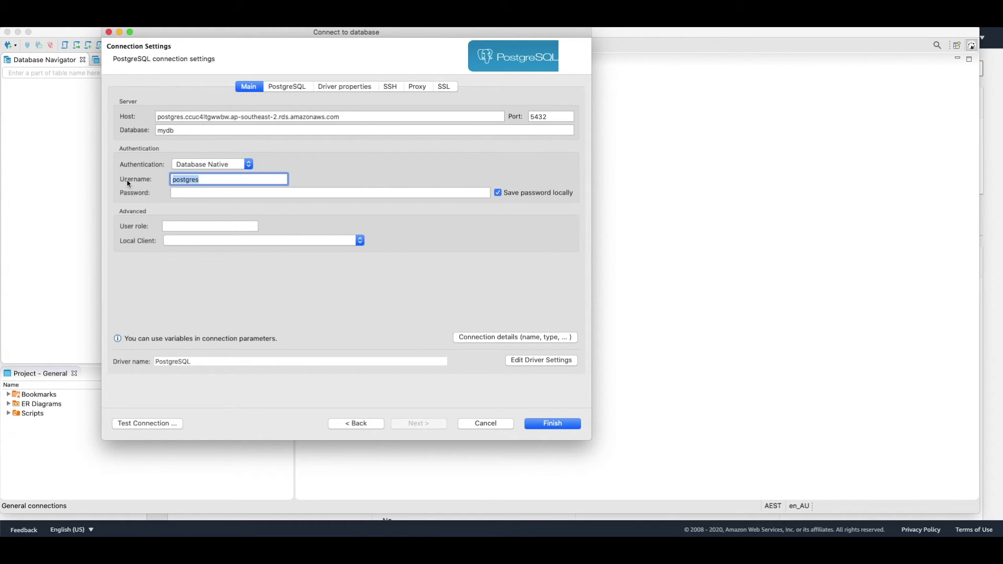
{"action": "type", "text": "d"}
- Copy the master password from the RDS credential details and paste it into the connection's password field
{"action": "left_click", "coordinate": [186, 193]}
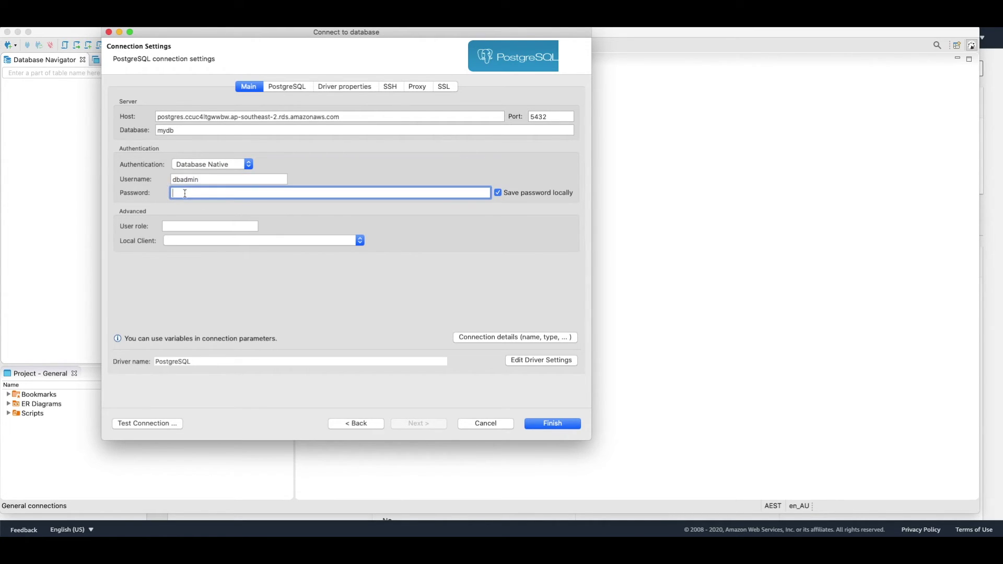
{"action": "key", "text": "super+Tab"}
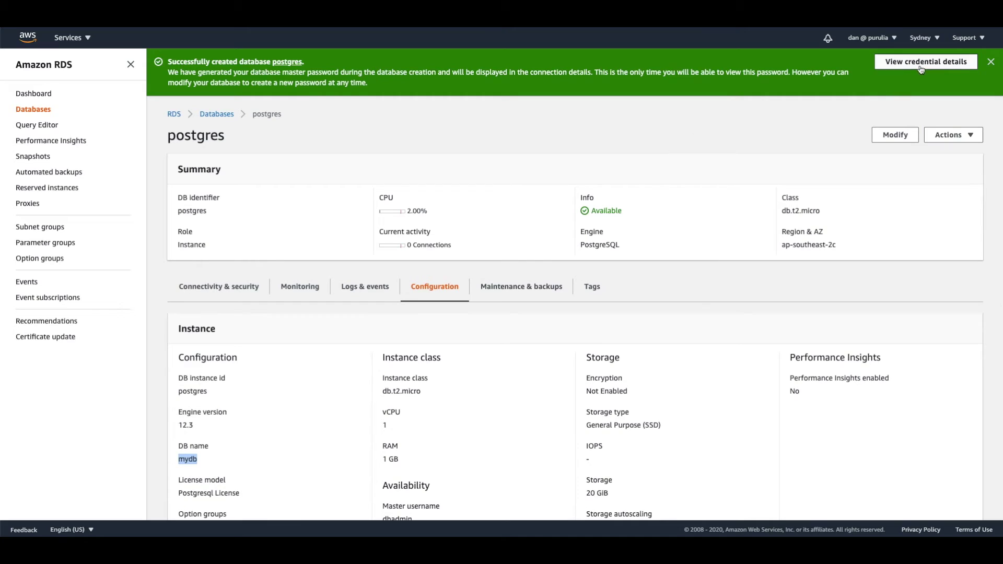
{"action": "left_click", "coordinate": [919, 61]}
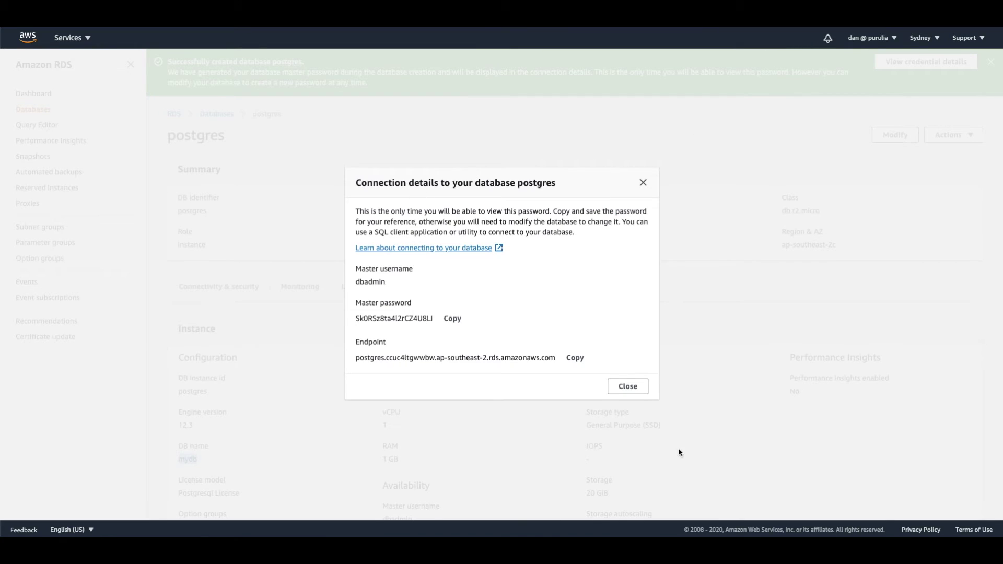
{"action": "left_click", "coordinate": [452, 319]}
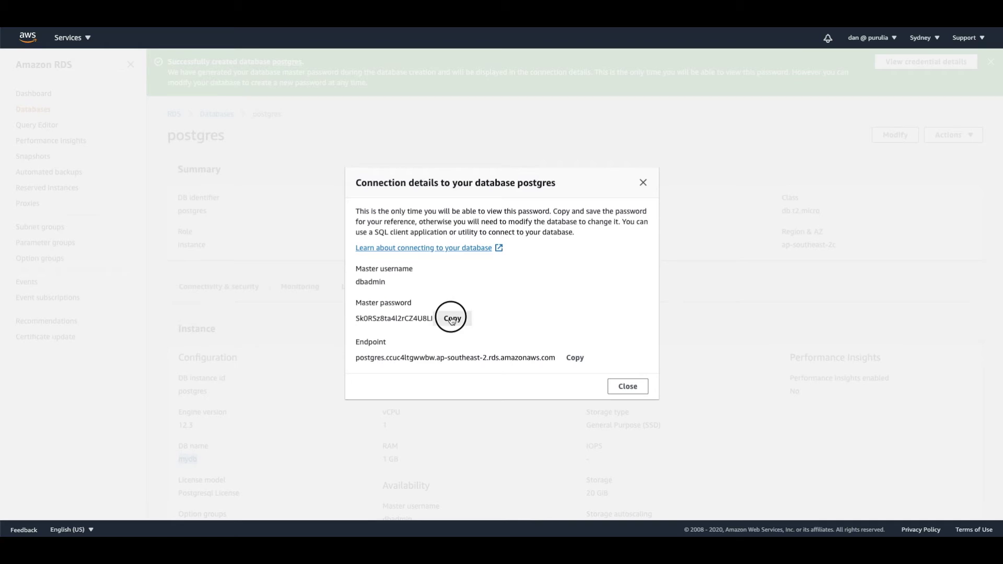
{"action": "left_click", "coordinate": [643, 183]}
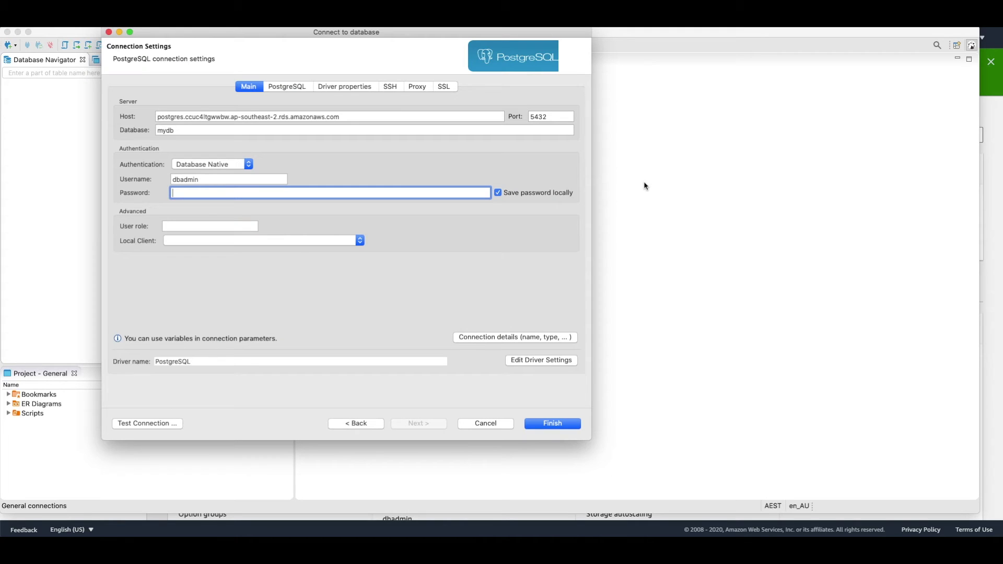
{"action": "key", "text": "super+v"}
- Test the PostgreSQL connection and finish creating it
{"action": "left_click", "coordinate": [142, 425]}
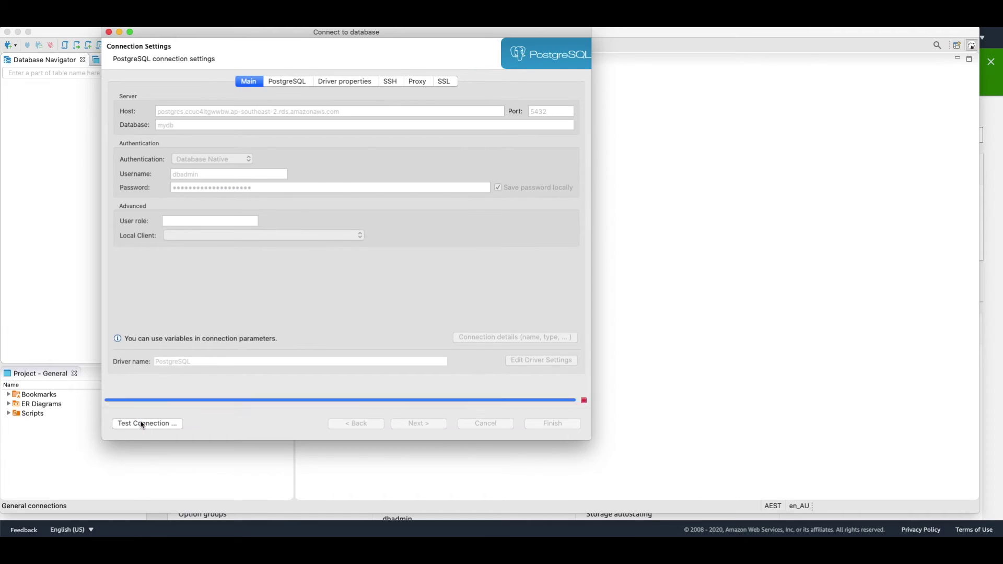
{"action": "left_click", "coordinate": [418, 259]}
{"action": "left_click", "coordinate": [555, 423]}
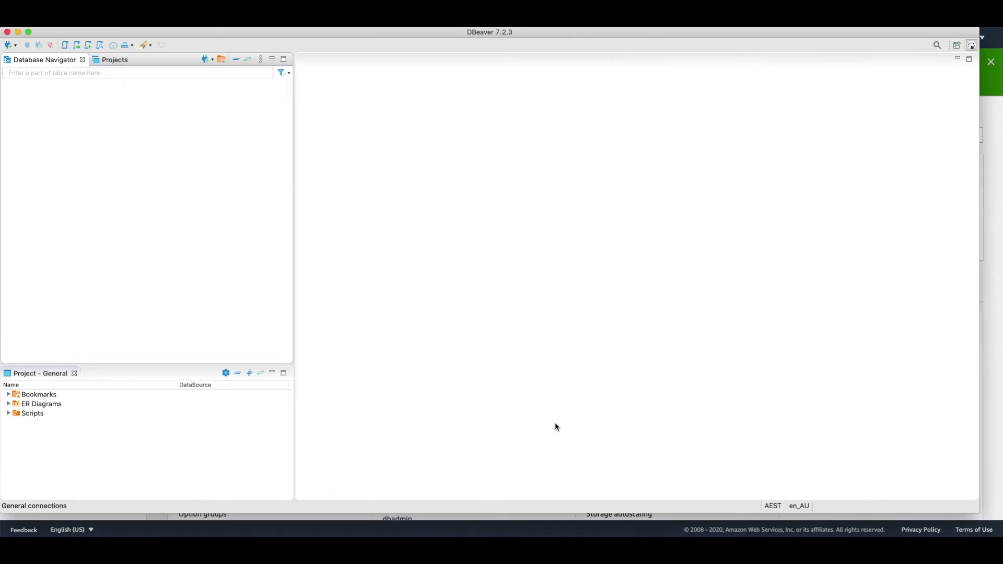
- Expand the mydb connection down to the contents of its public schema
{"action": "left_click", "coordinate": [8, 84]}
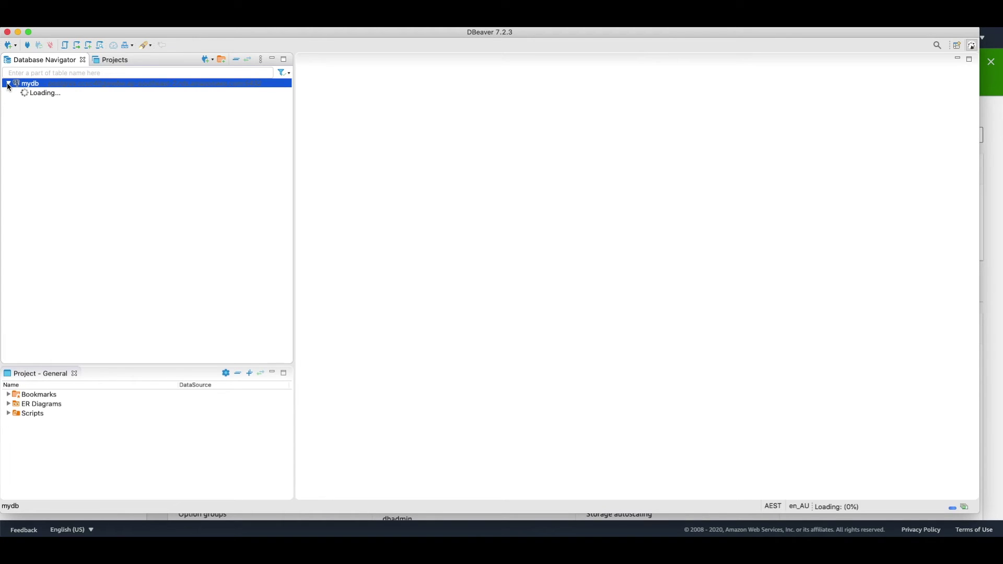
{"action": "left_click", "coordinate": [17, 94]}
{"action": "left_click", "coordinate": [25, 102]}
{"action": "left_click", "coordinate": [33, 130]}
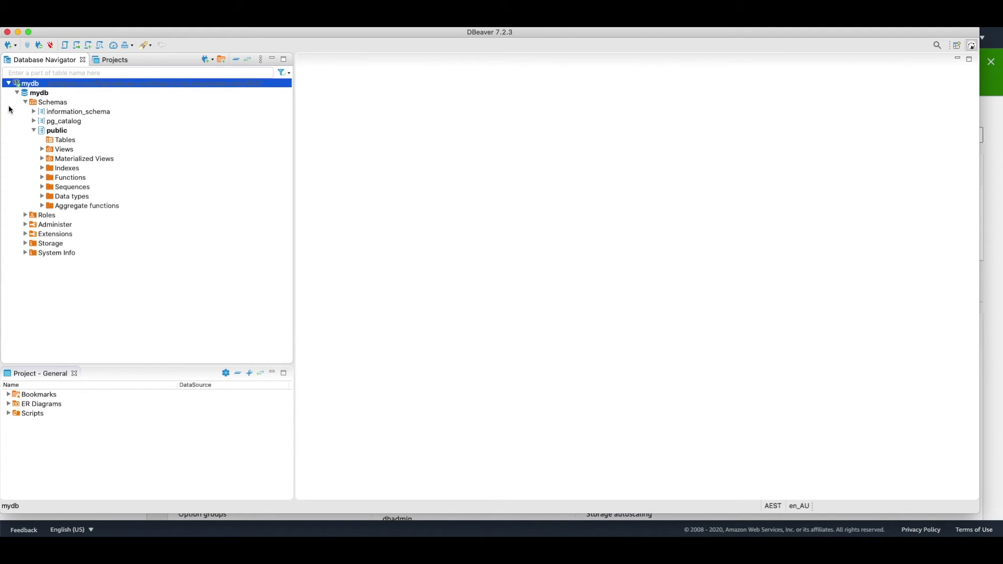
- Open an SQL script for mydb and create table emp with NOT NULL columns emp_no NUMERIC, first_name VARCHAR(1000) and last_name VARCHAR(1000)
{"action": "right_click", "coordinate": [31, 84]}
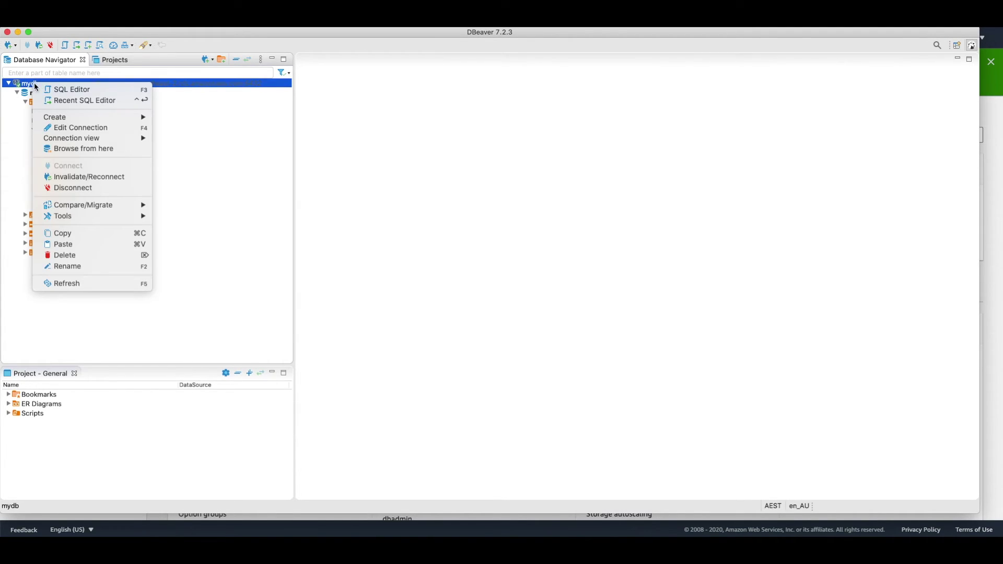
{"action": "left_click", "coordinate": [67, 90]}
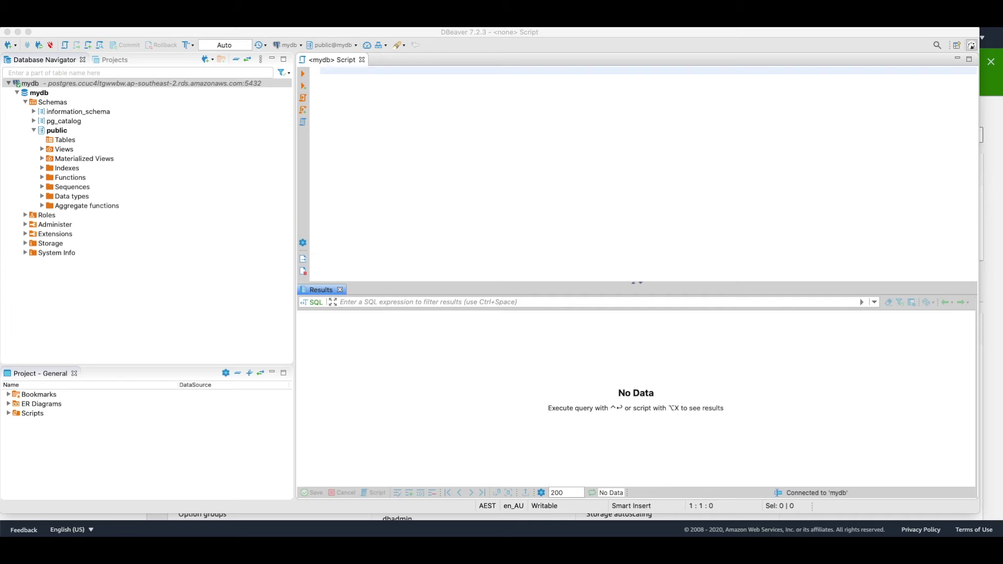
{"action": "left_click", "coordinate": [324, 70]}
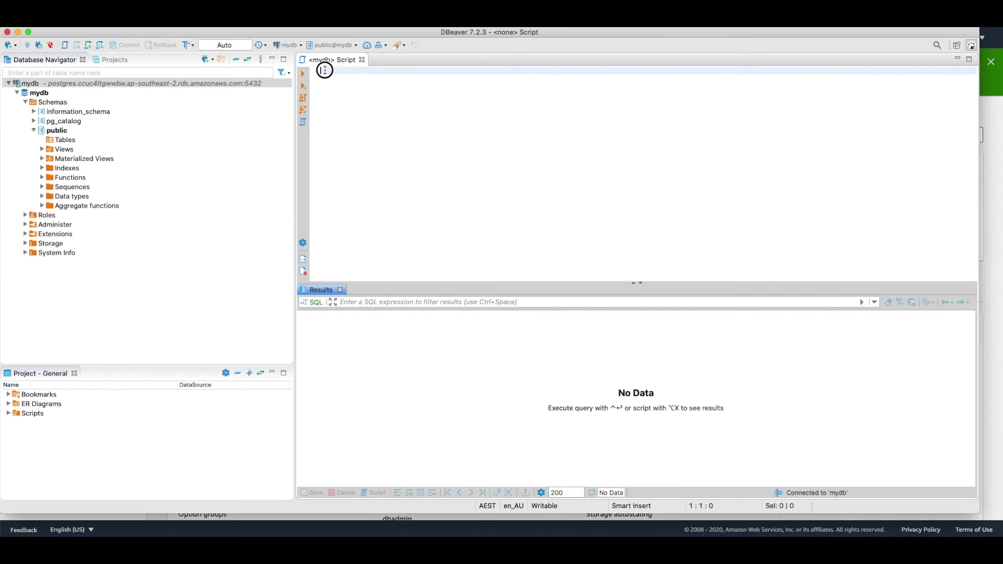
{"action": "key", "text": "super+v"}
{"action": "left_click_drag", "start_coordinate": [336, 99], "coordinate": [314, 71]}
{"action": "left_click", "coordinate": [303, 74]}
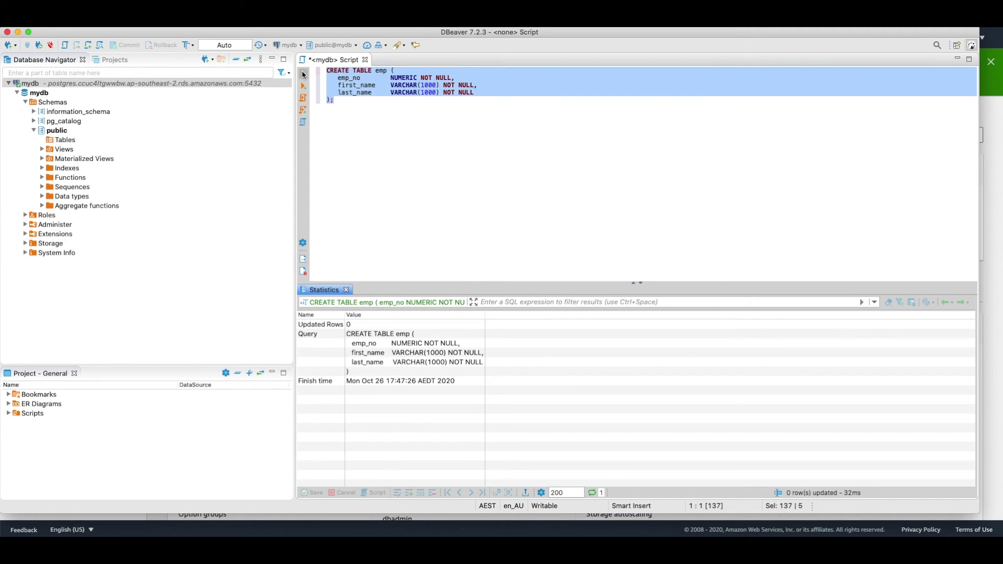
- Add the query "select * from emp;" below the CREATE TABLE statement and run it
{"action": "left_click", "coordinate": [353, 100]}
{"action": "key", "text": "Return"}
{"action": "key", "text": "Return"}
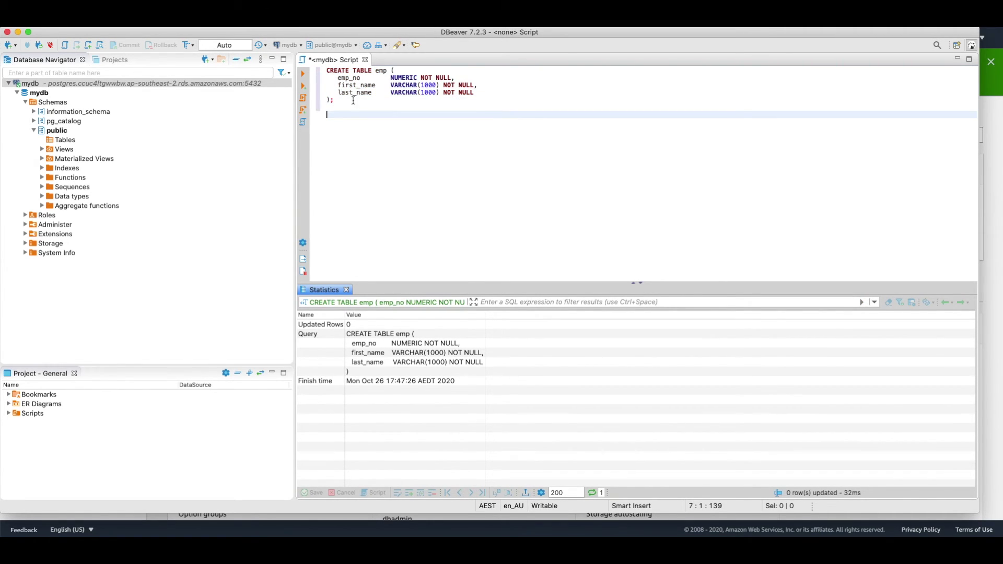
{"action": "type", "text": "se"}
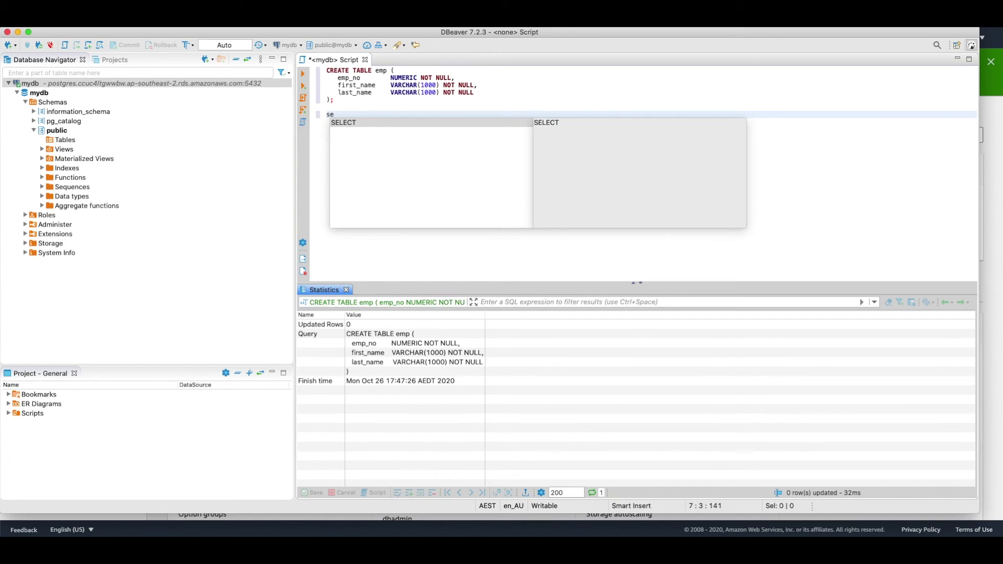
{"action": "type", "text": "lect * f"}
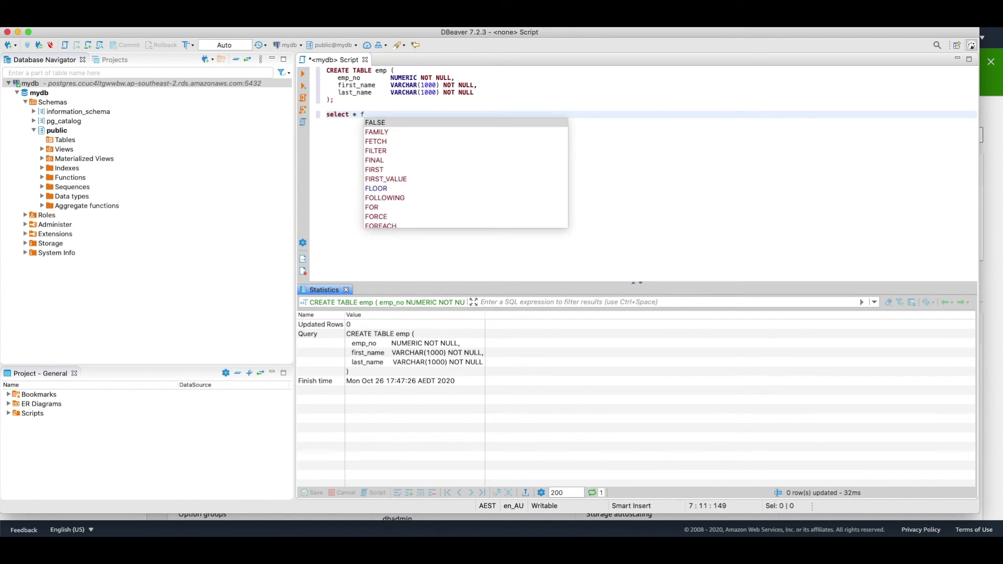
{"action": "type", "text": "rom emp;"}
{"action": "left_click_drag", "start_coordinate": [403, 116], "coordinate": [320, 116]}
{"action": "left_click", "coordinate": [303, 77]}
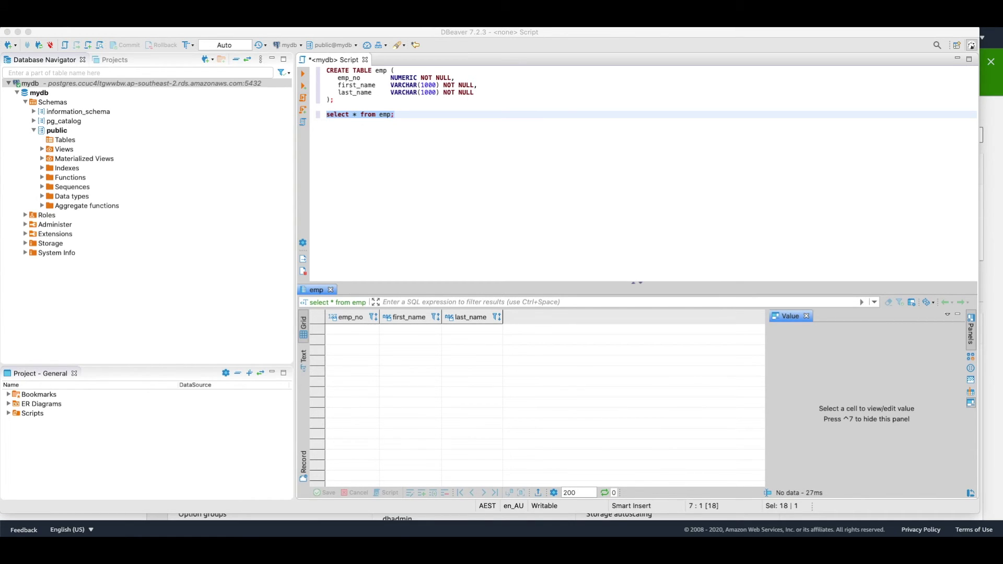
- Insert an emp row with emp_no 1 and the employee's first and last name, and rerun the select query on emp
{"action": "left_click", "coordinate": [421, 121]}
{"action": "key", "text": "Return"}
{"action": "key", "text": "super+v"}
{"action": "left_click_drag", "start_coordinate": [611, 128], "coordinate": [319, 129]}
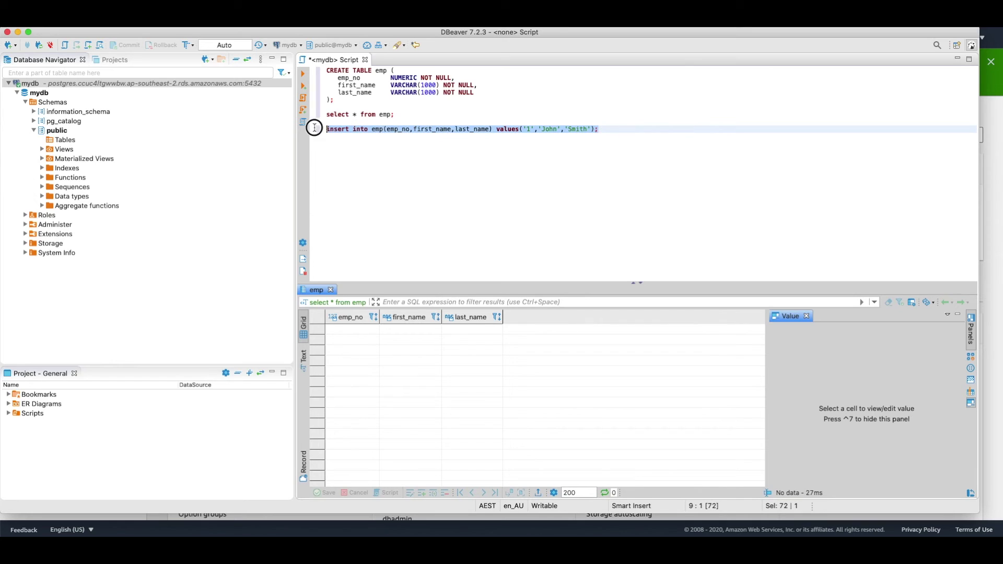
{"action": "left_click", "coordinate": [303, 73]}
{"action": "left_click_drag", "start_coordinate": [413, 113], "coordinate": [324, 115]}
{"action": "left_click", "coordinate": [303, 72]}
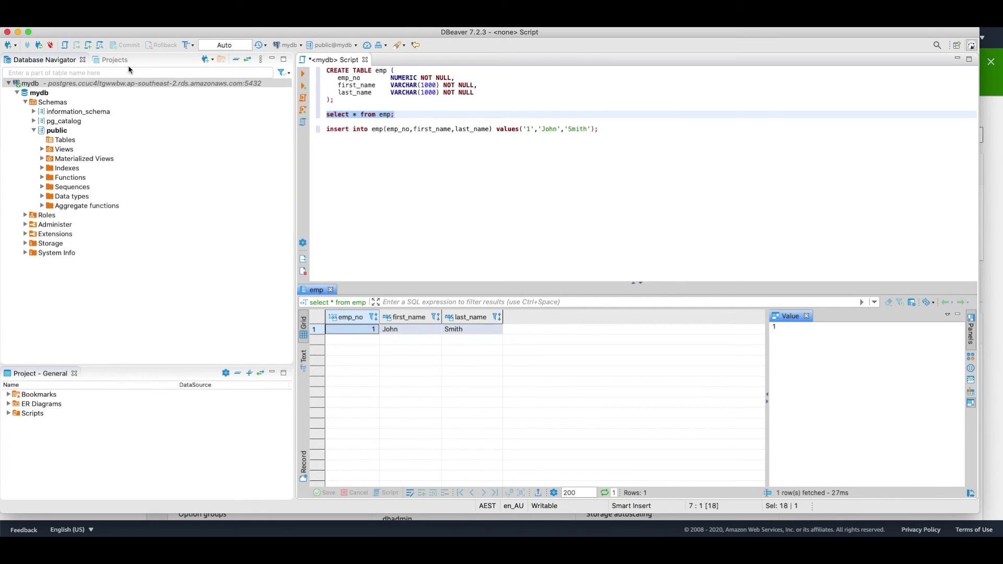
- Return to the RDS console's connectivity details for postgres and open the instance's modification settings
{"action": "left_click", "coordinate": [18, 32]}
{"action": "left_click", "coordinate": [229, 288]}
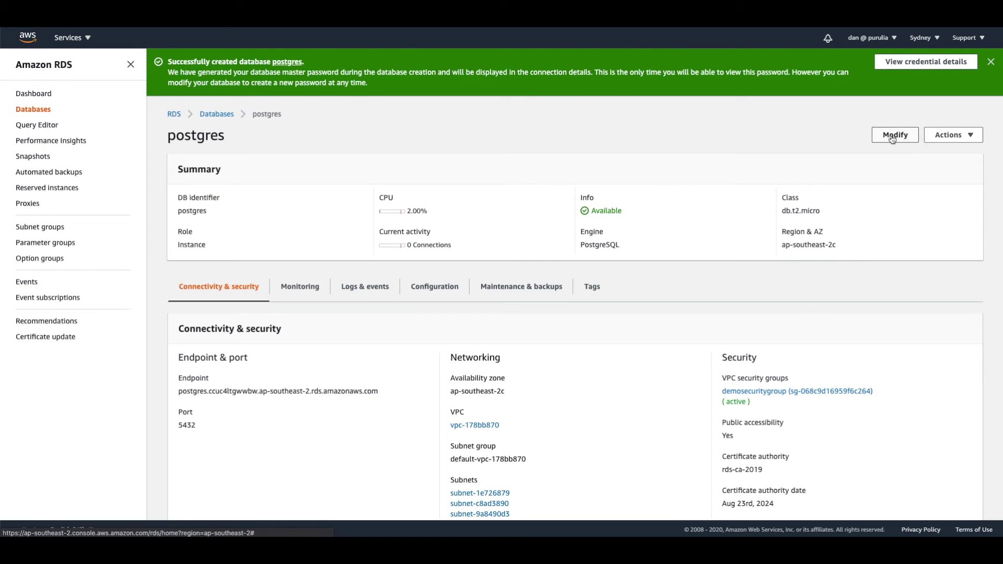
{"action": "scroll", "coordinate": [708, 286], "scroll_direction": "down", "scroll_amount": 1}
{"action": "scroll", "coordinate": [709, 286], "scroll_direction": "up", "scroll_amount": 1}
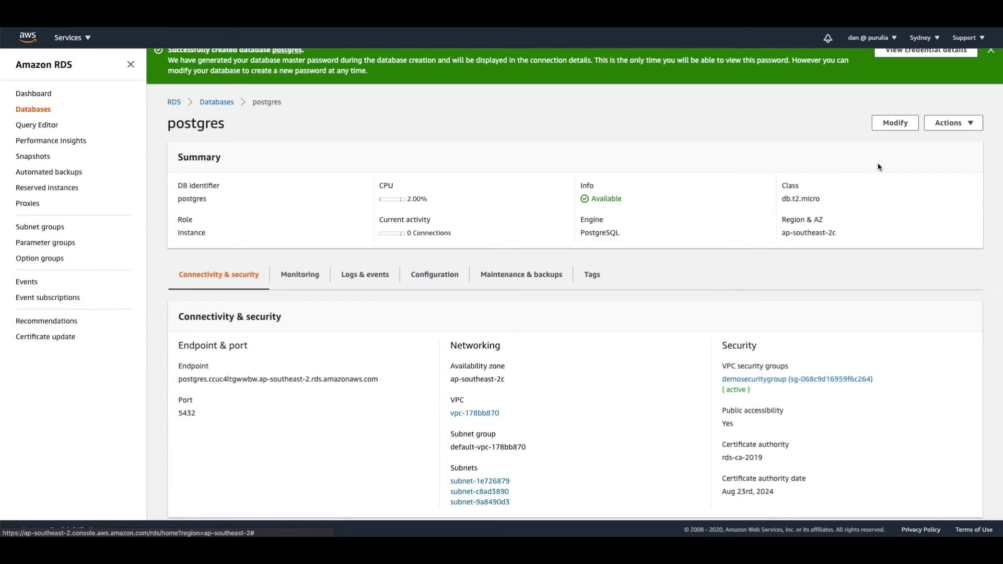
{"action": "left_click", "coordinate": [896, 125]}
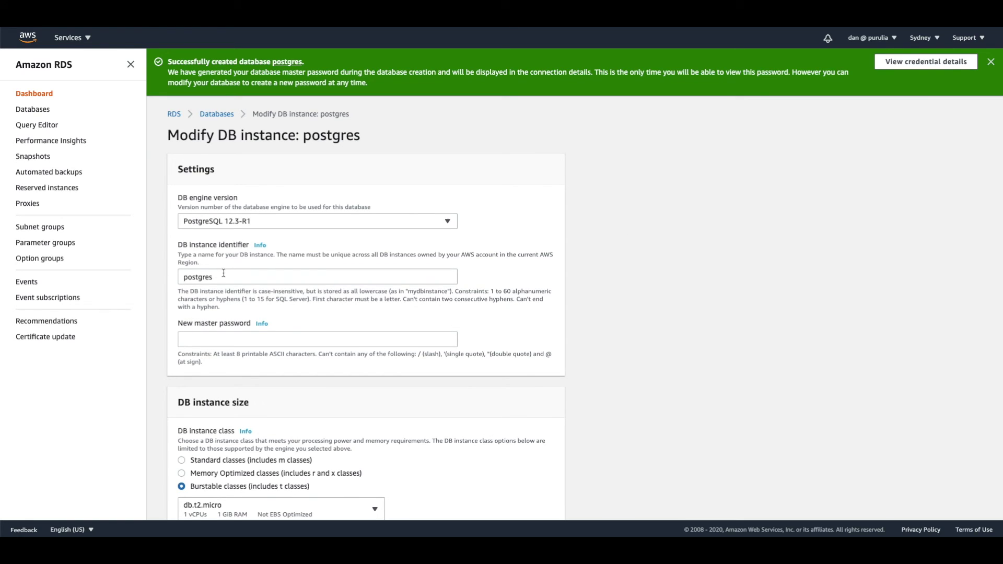
- Review the postgres instance's identifier, master password and instance class settings, trying Memory Optimized classes and returning to Burstable classes
{"action": "scroll", "coordinate": [311, 291], "scroll_direction": "down", "scroll_amount": 1}
{"action": "left_click", "coordinate": [224, 282]}
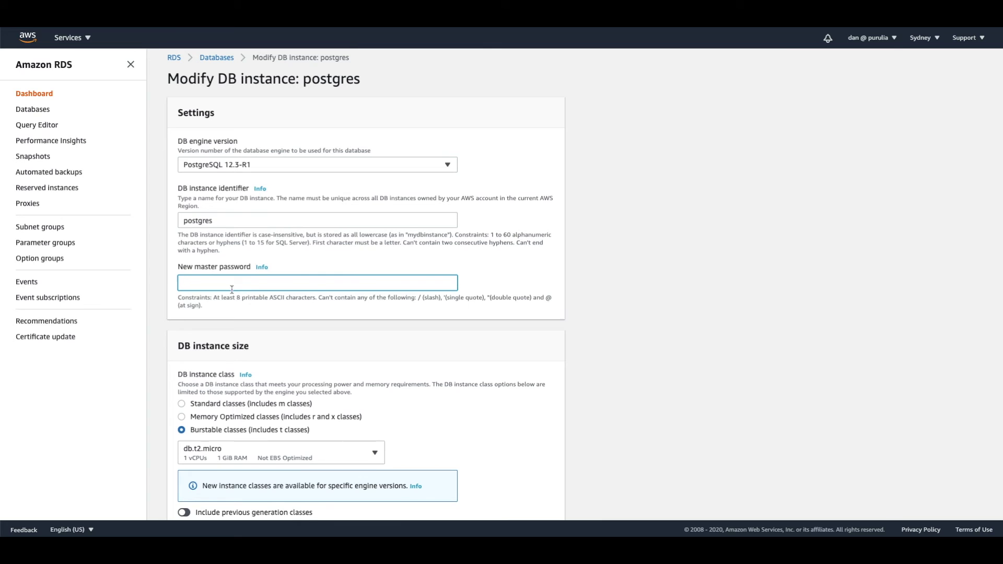
{"action": "scroll", "coordinate": [231, 289], "scroll_direction": "down", "scroll_amount": 1}
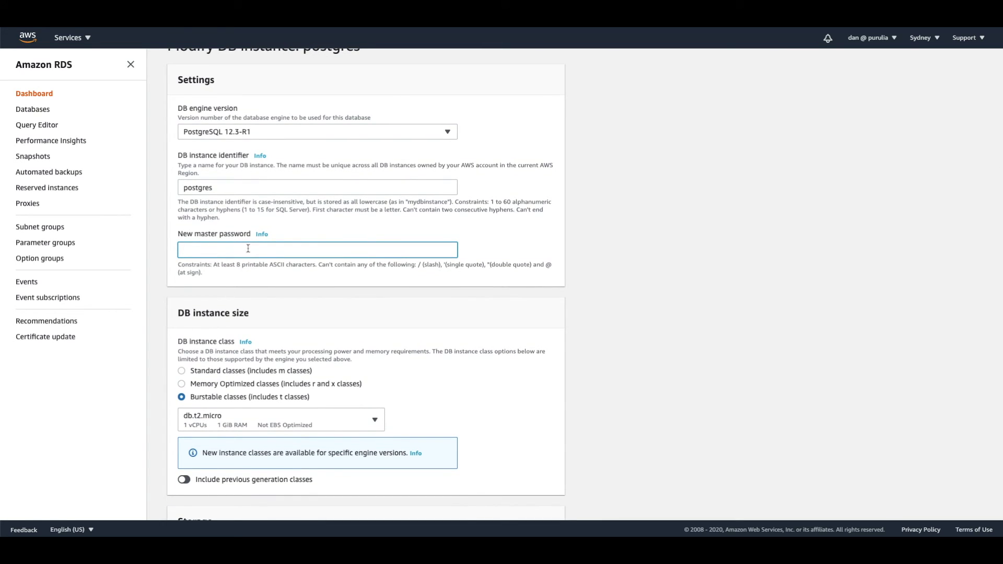
{"action": "scroll", "coordinate": [298, 244], "scroll_direction": "down", "scroll_amount": 2}
{"action": "scroll", "coordinate": [478, 226], "scroll_direction": "down", "scroll_amount": 3}
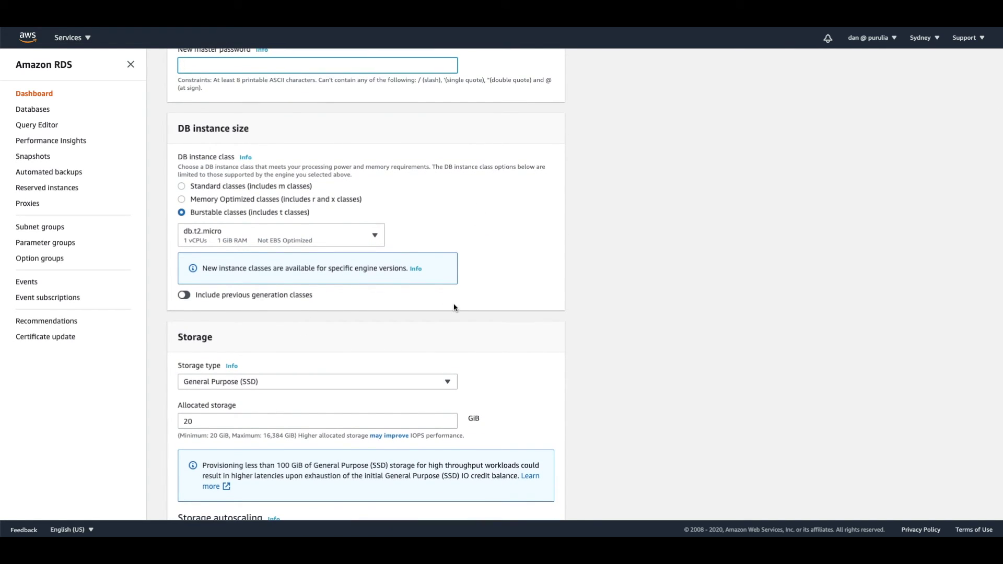
{"action": "scroll", "coordinate": [454, 307], "scroll_direction": "down", "scroll_amount": 2}
{"action": "left_click", "coordinate": [182, 108]}
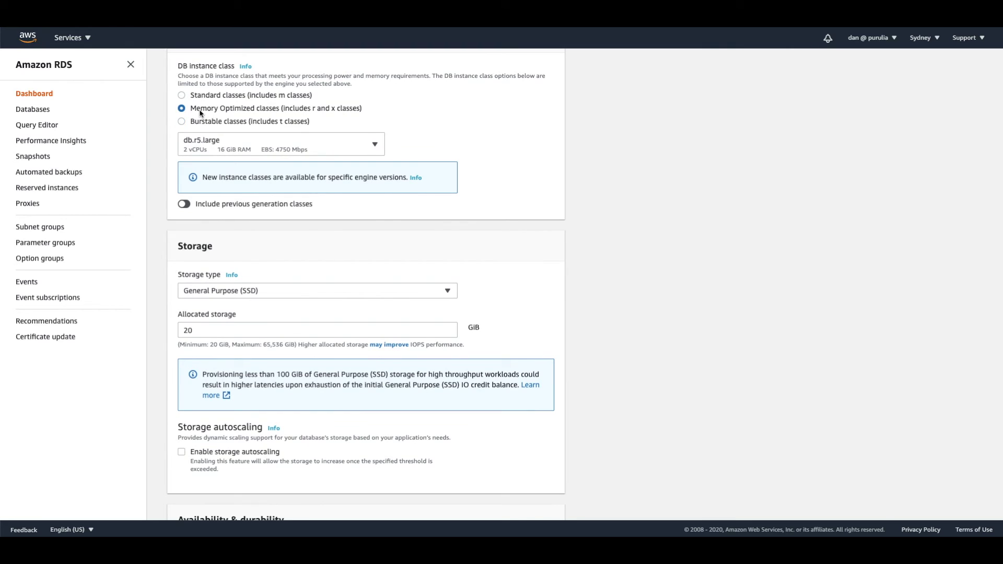
{"action": "left_click", "coordinate": [201, 124]}
- Examine the storage, availability, connectivity, authentication, backup and maintenance settings of the postgres instance, and continue to the summary of modifications
{"action": "scroll", "coordinate": [487, 184], "scroll_direction": "down", "scroll_amount": 2}
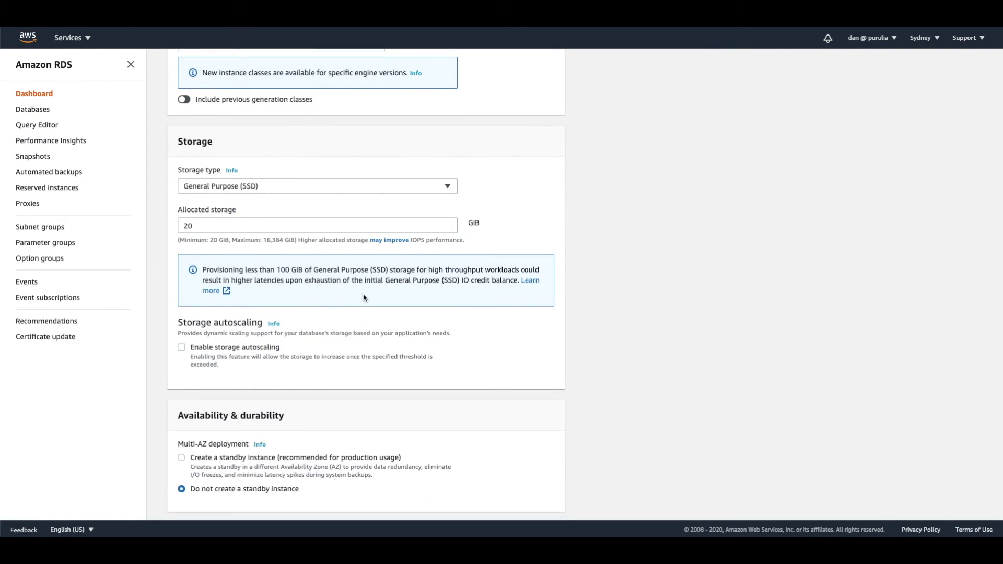
{"action": "scroll", "coordinate": [364, 298], "scroll_direction": "down", "scroll_amount": 2}
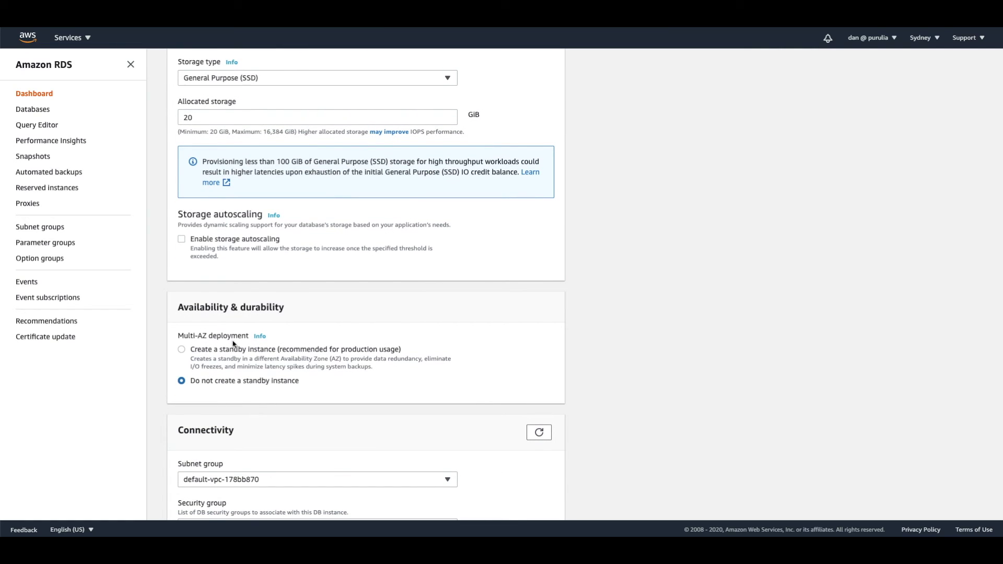
{"action": "scroll", "coordinate": [233, 344], "scroll_direction": "down", "scroll_amount": 6}
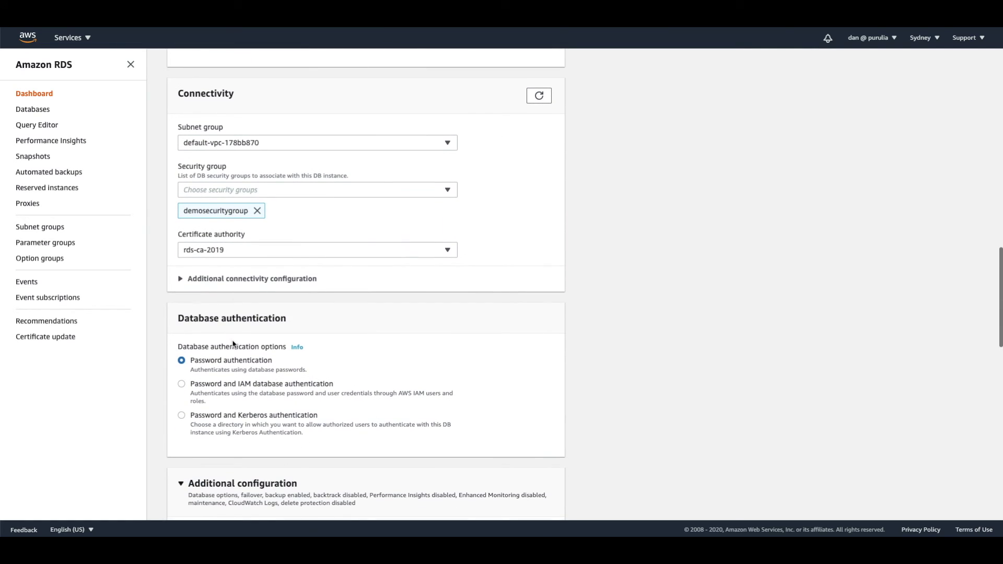
{"action": "scroll", "coordinate": [233, 344], "scroll_direction": "down", "scroll_amount": 3}
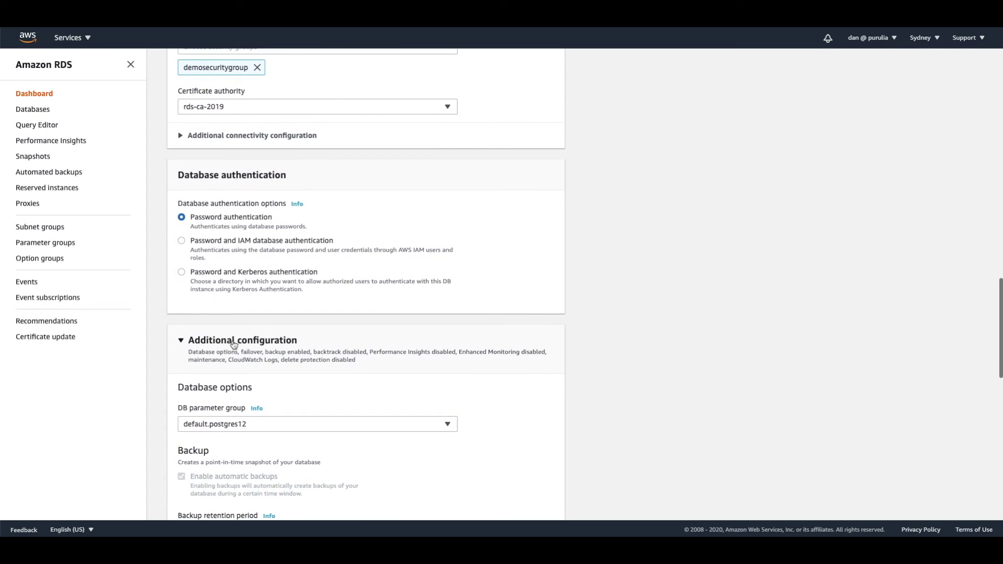
{"action": "scroll", "coordinate": [233, 344], "scroll_direction": "down", "scroll_amount": 9}
{"action": "scroll", "coordinate": [233, 343], "scroll_direction": "up", "scroll_amount": 2}
{"action": "scroll", "coordinate": [233, 344], "scroll_direction": "down", "scroll_amount": 2}
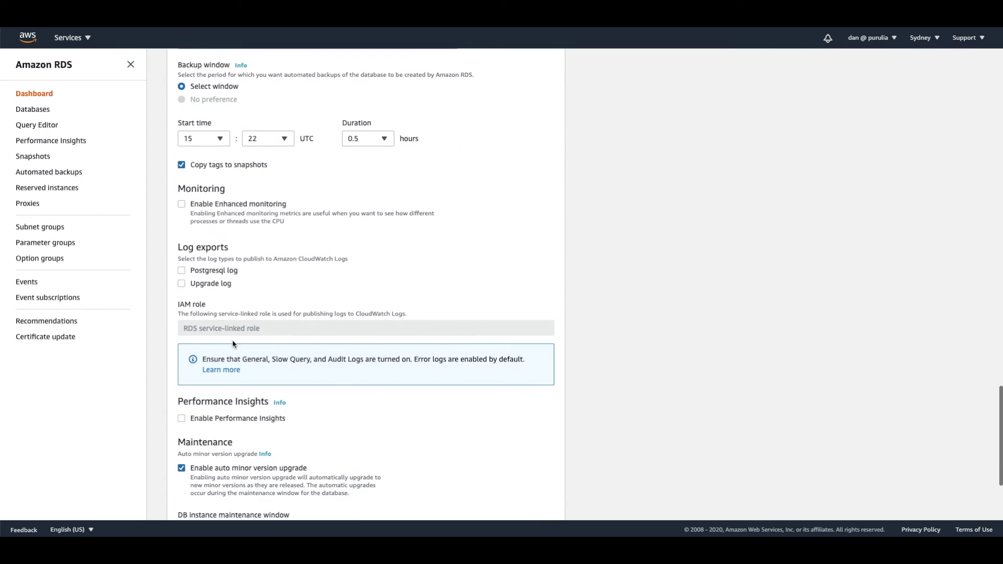
{"action": "scroll", "coordinate": [233, 343], "scroll_direction": "down", "scroll_amount": 3}
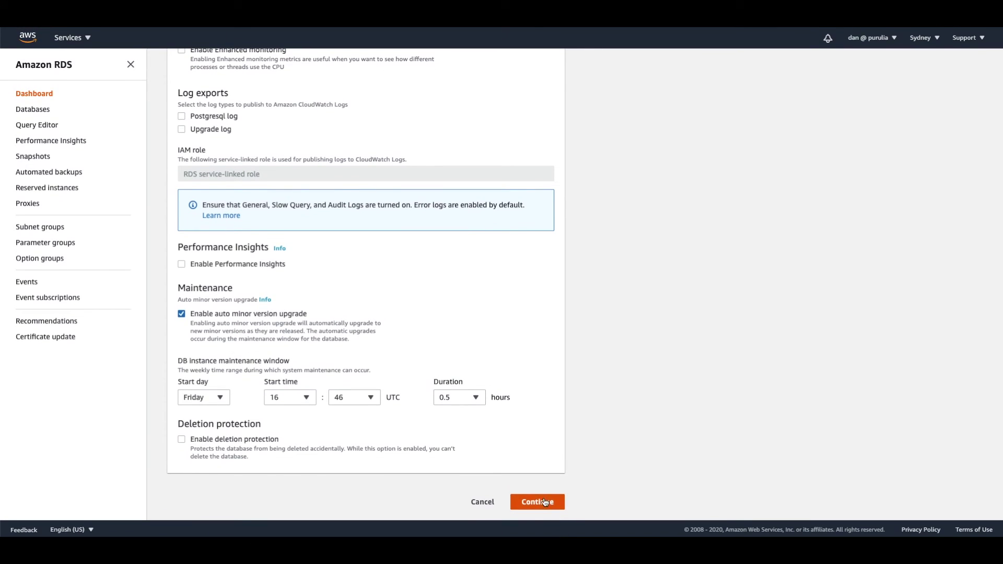
{"action": "left_click", "coordinate": [540, 502]}
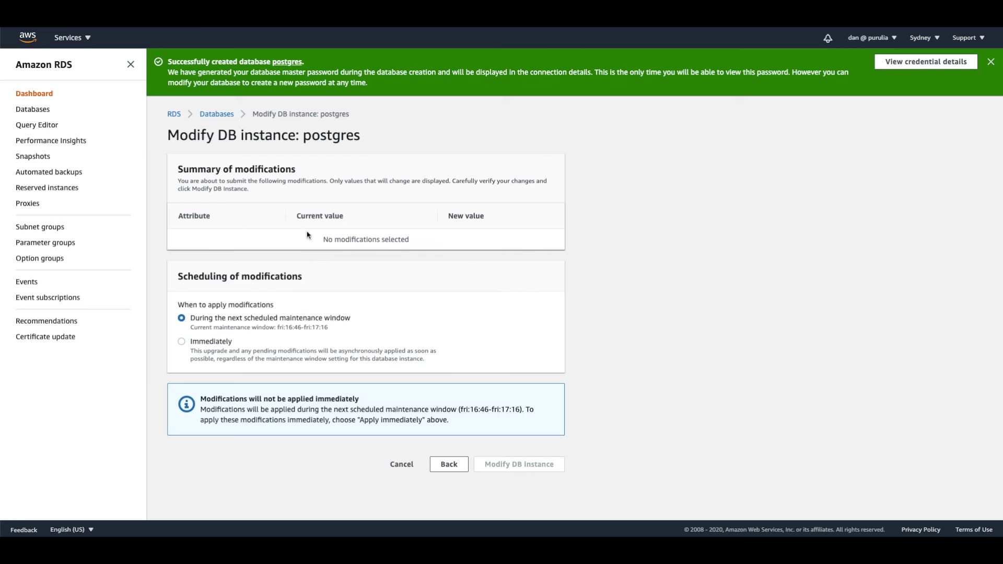
- Leave the modification summary for the databases list, select the postgres instance and look over its available actions
{"action": "left_click", "coordinate": [33, 109]}
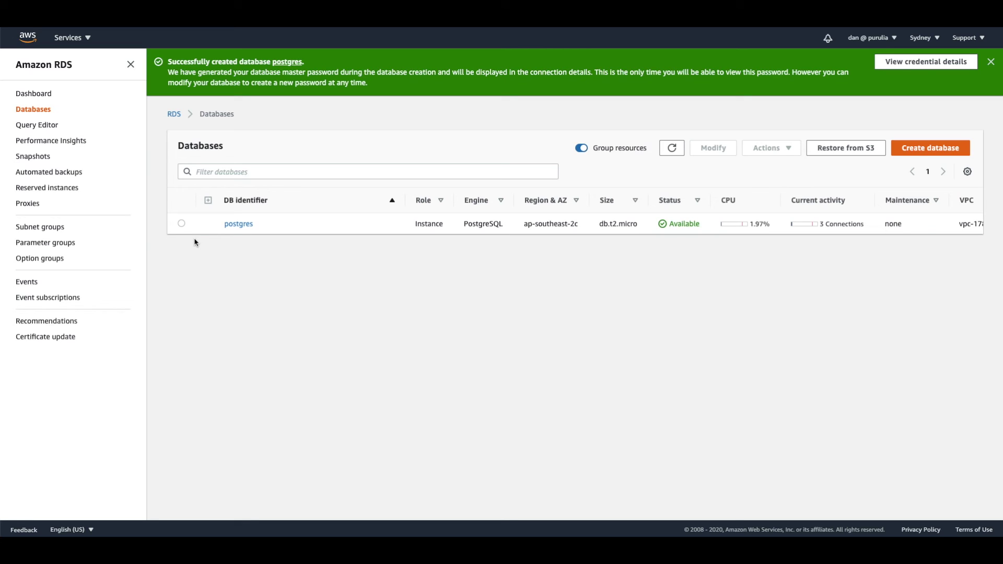
{"action": "left_click", "coordinate": [181, 224]}
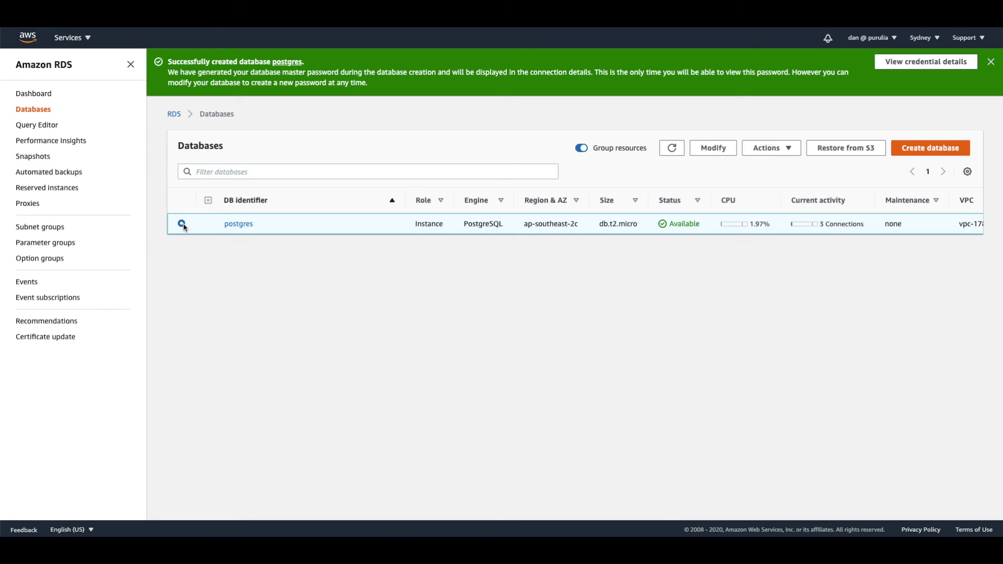
{"action": "left_click", "coordinate": [792, 153]}
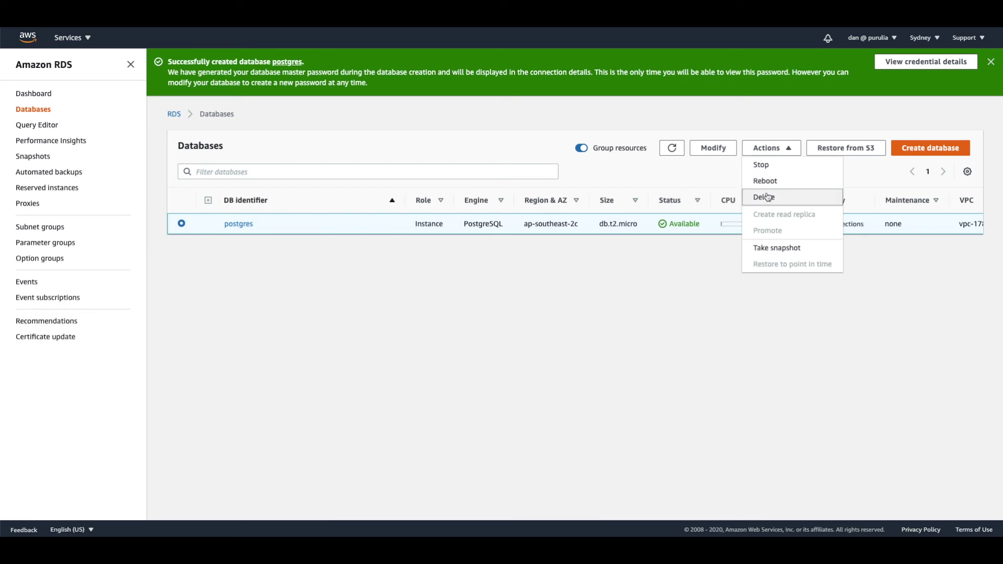
{"action": "left_click", "coordinate": [621, 310]}
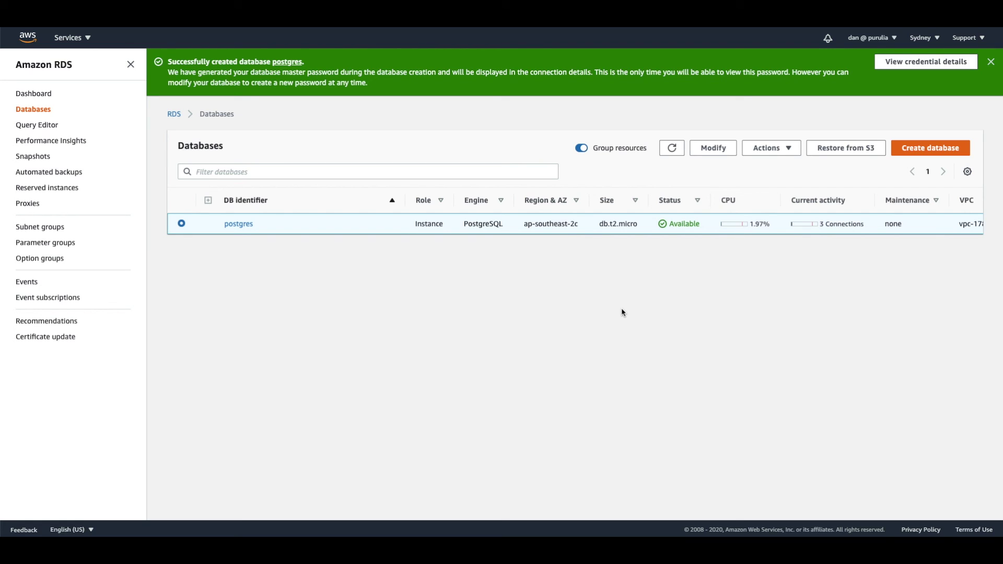
- Delete the postgres instance without a final snapshot, acknowledging the loss of automated backups and confirming with "delete me", and refresh the databases list
{"action": "left_click", "coordinate": [773, 149]}
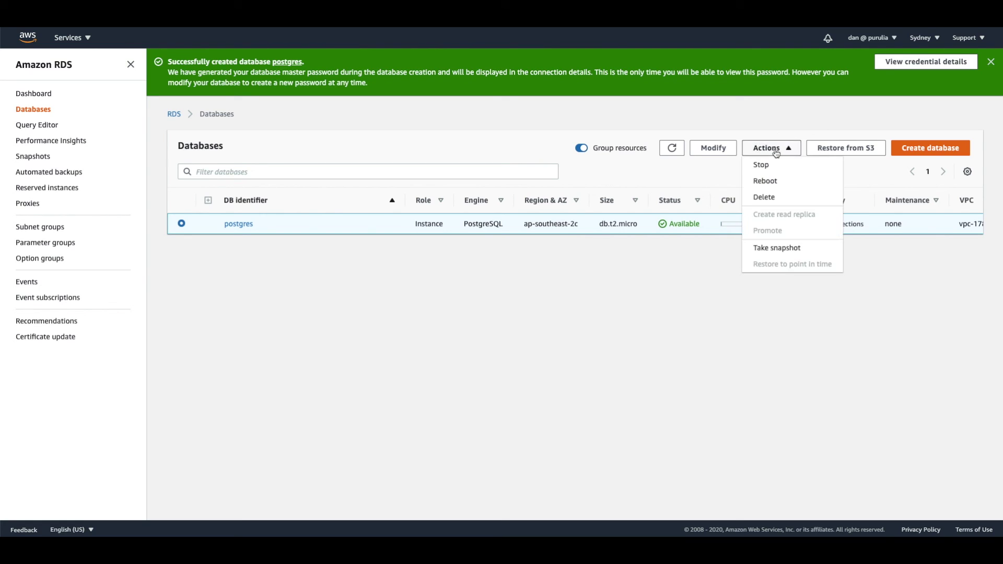
{"action": "left_click", "coordinate": [765, 197]}
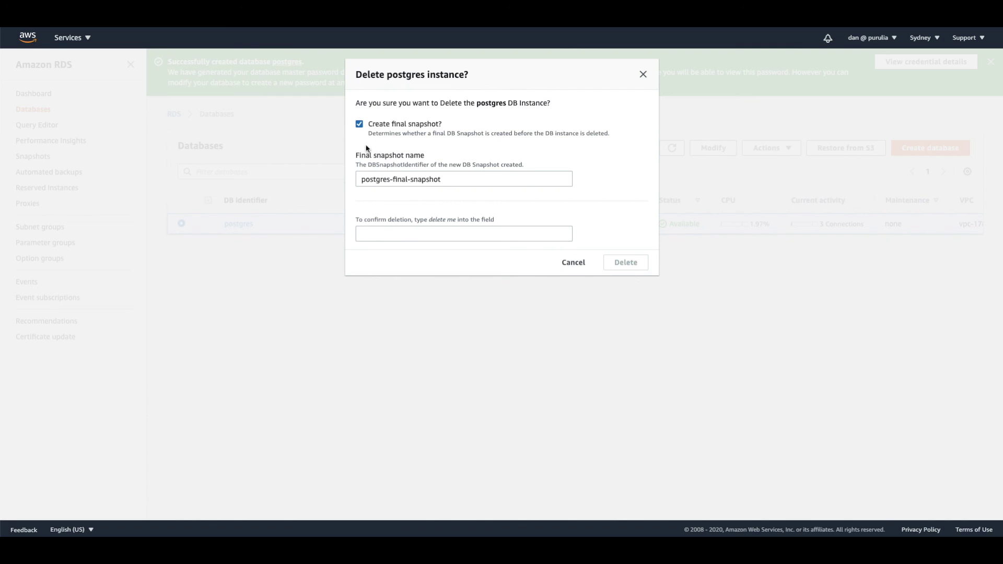
{"action": "left_click", "coordinate": [359, 124]}
{"action": "left_click", "coordinate": [361, 156]}
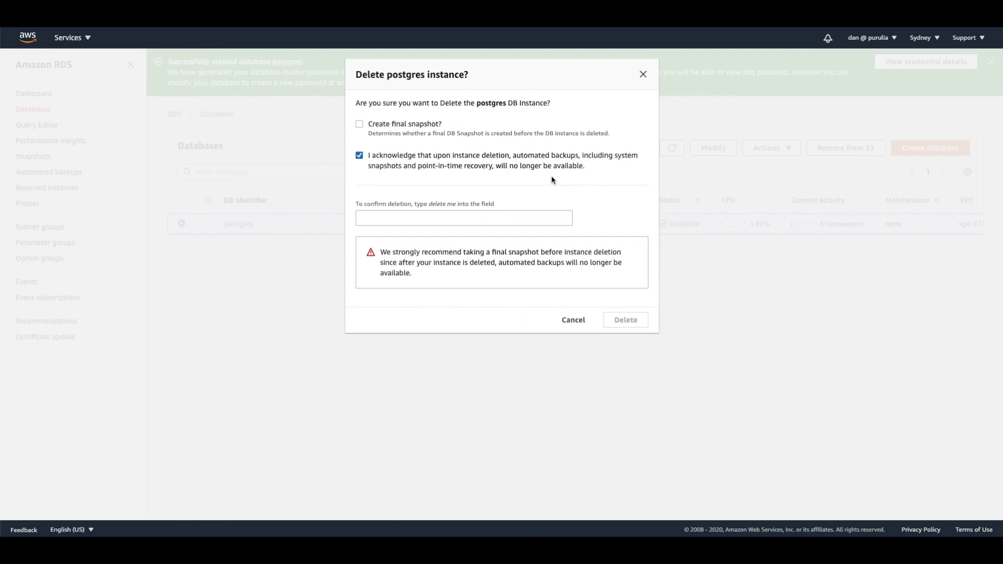
{"action": "left_click", "coordinate": [459, 218]}
{"action": "type", "text": "delete me"}
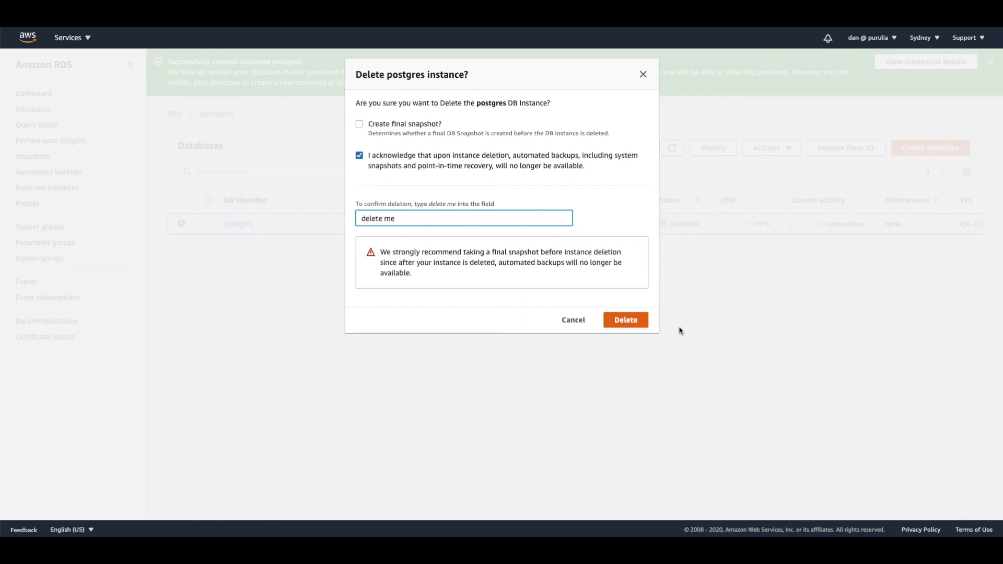
{"action": "left_click", "coordinate": [626, 320]}
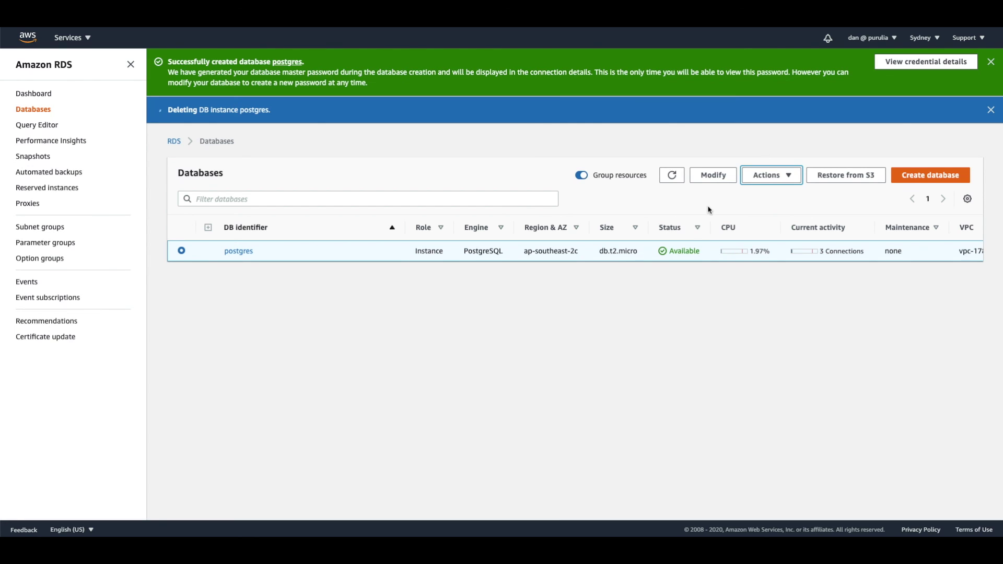
{"action": "left_click", "coordinate": [674, 178]}
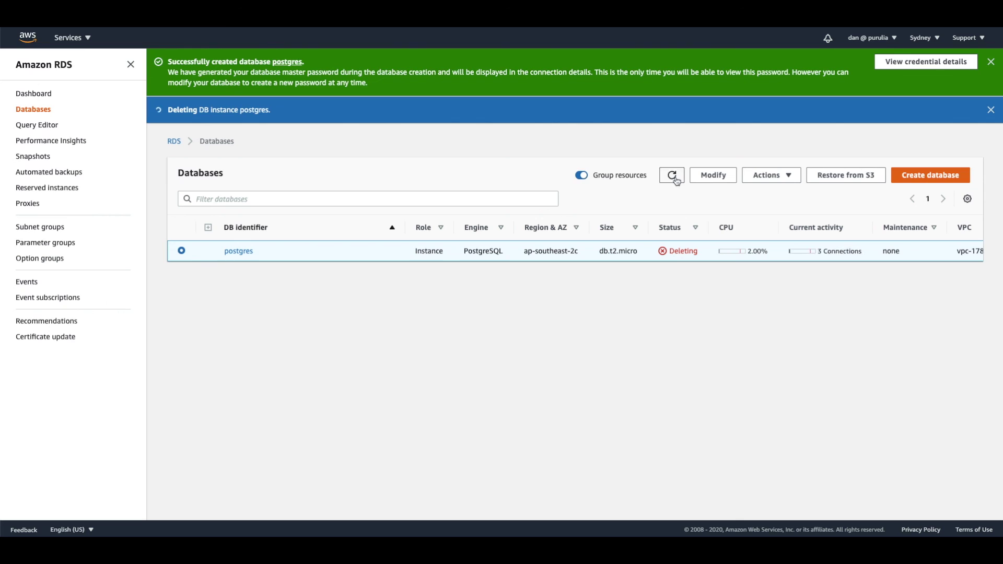